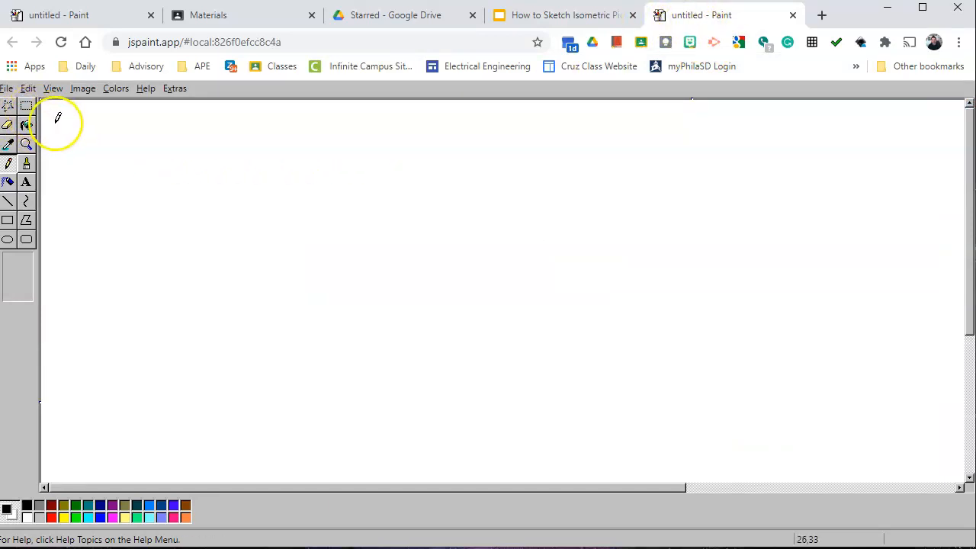
- Load the isometric grid sheet from the imgur URL ending in Hvikleh.png and ignore the storage error
left_click(9, 89)
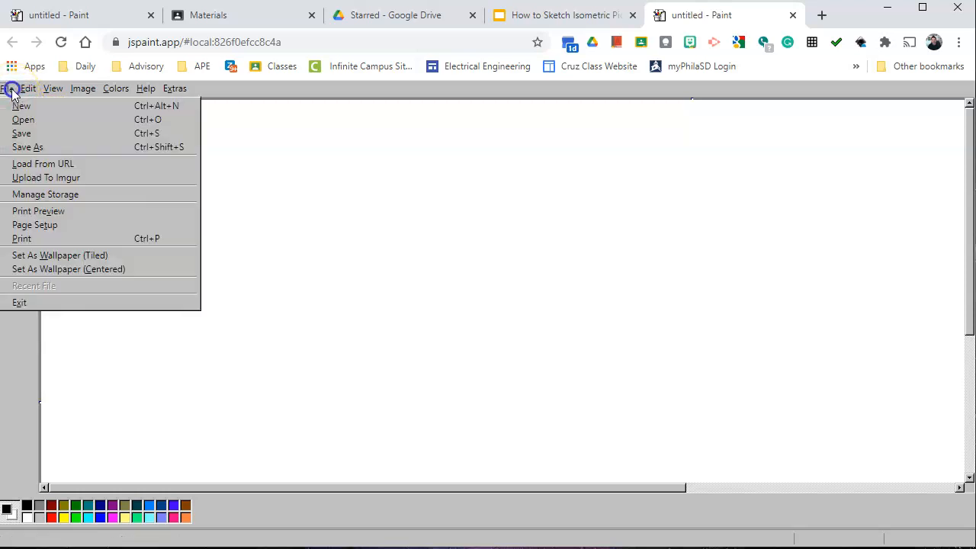
left_click(30, 164)
left_click(464, 307)
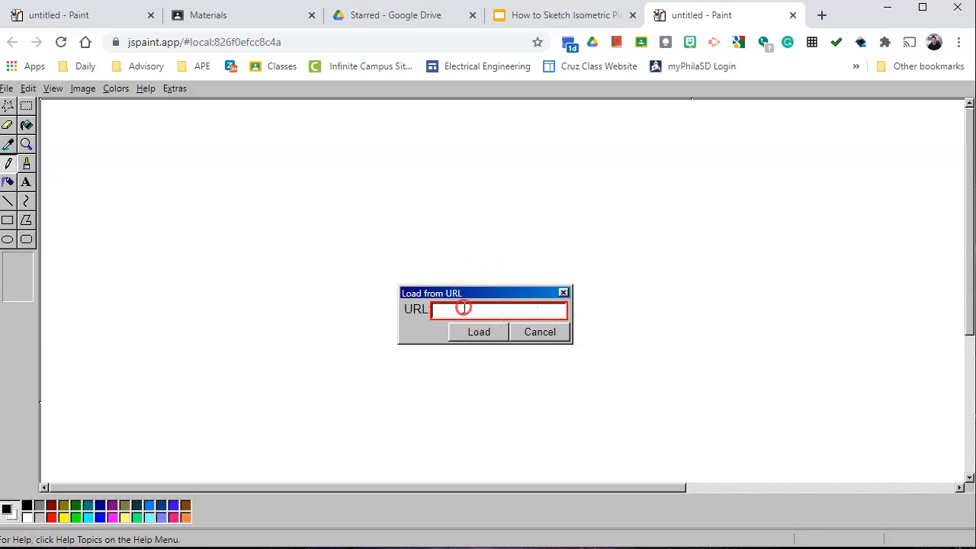
right_click(463, 308)
left_click(525, 430)
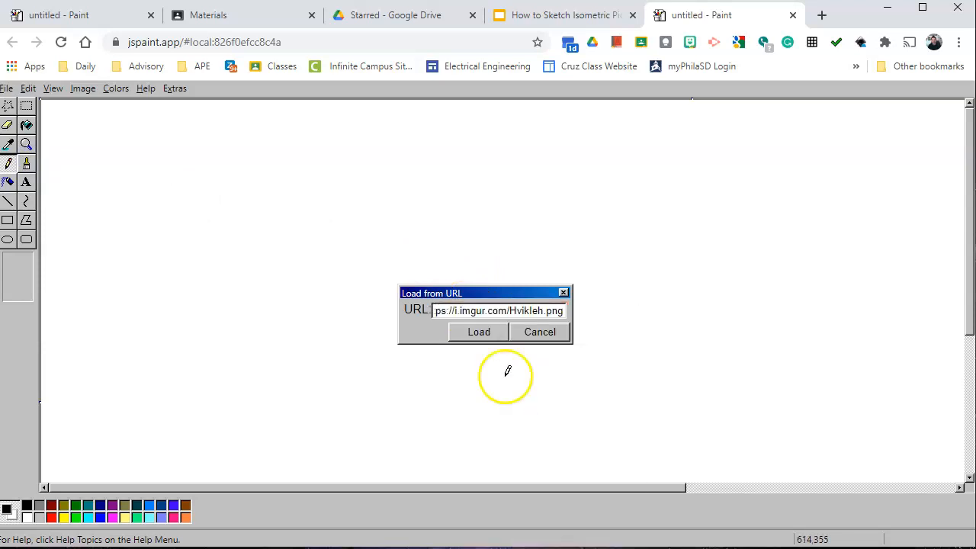
left_click(479, 334)
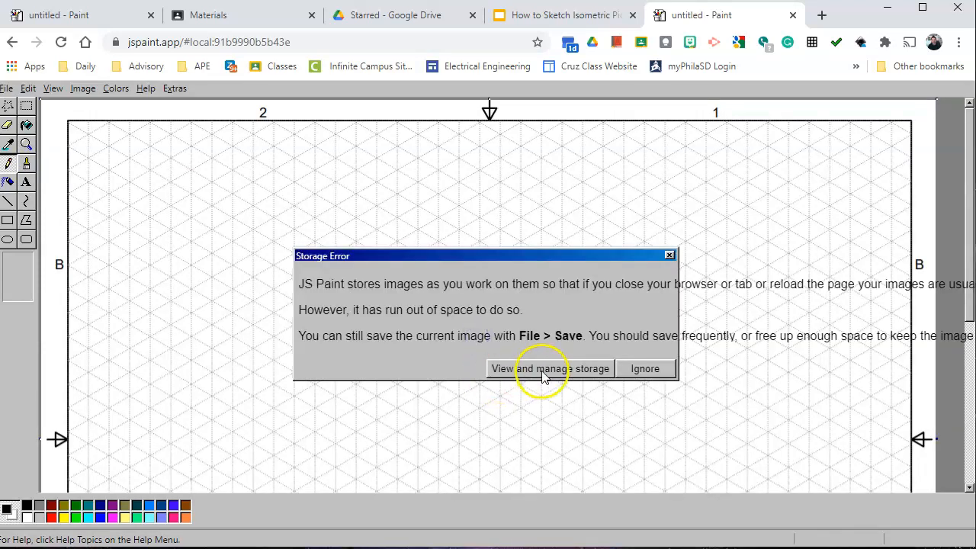
left_click(645, 369)
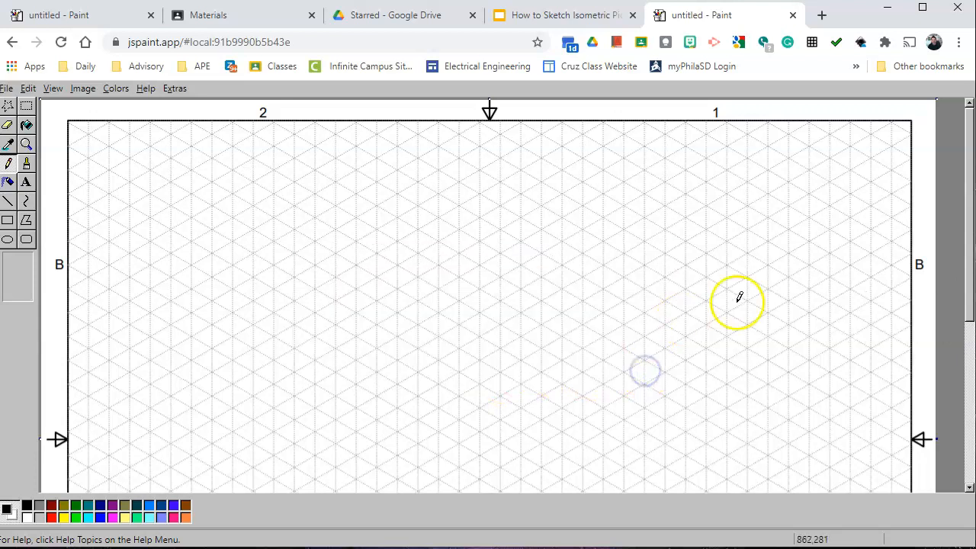
- Look over the whole isometric grid sheet, from its top border down to the title block
scroll(724, 286, "down", 4)
scroll(718, 288, "up", 5)
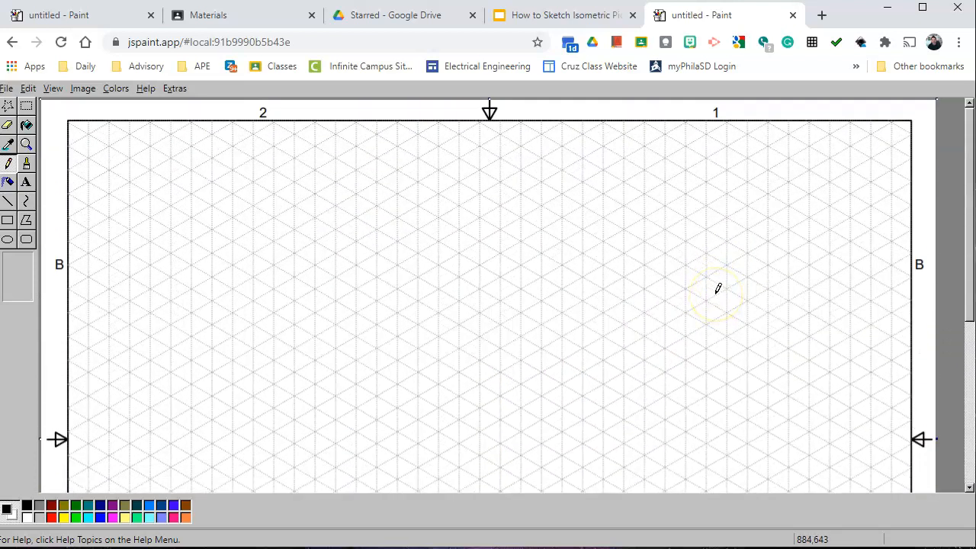
scroll(701, 295, "down", 5)
scroll(697, 294, "up", 5)
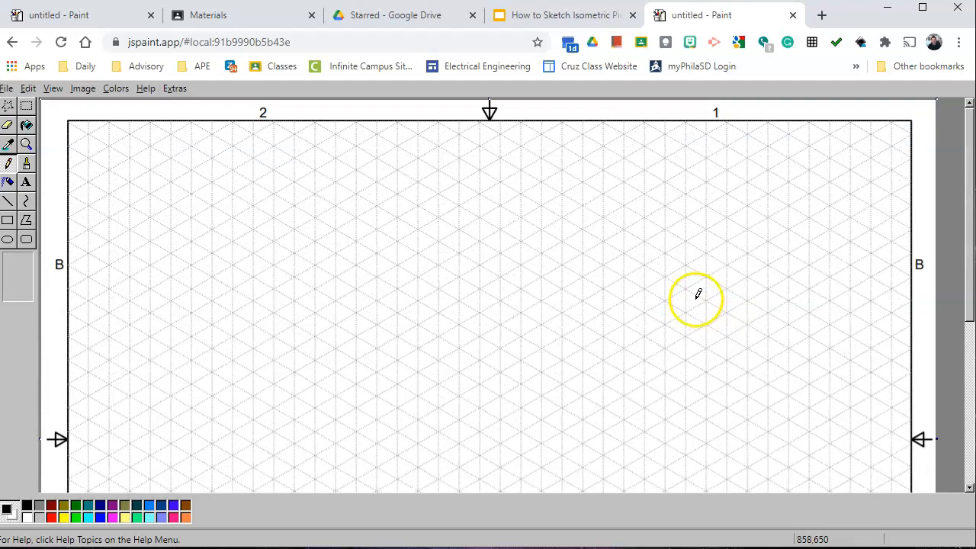
scroll(355, 250, "down", 5)
scroll(366, 251, "up", 5)
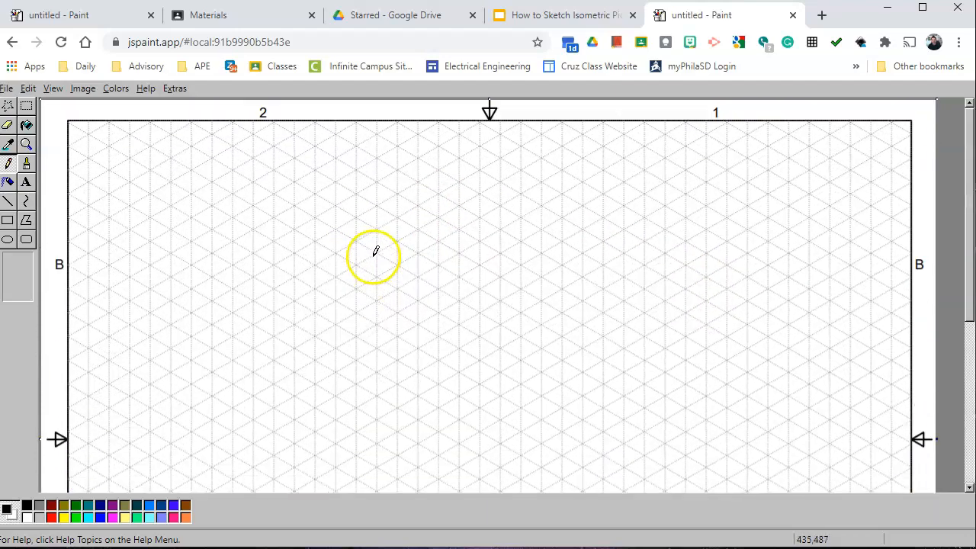
scroll(375, 250, "down", 5)
scroll(374, 248, "up", 5)
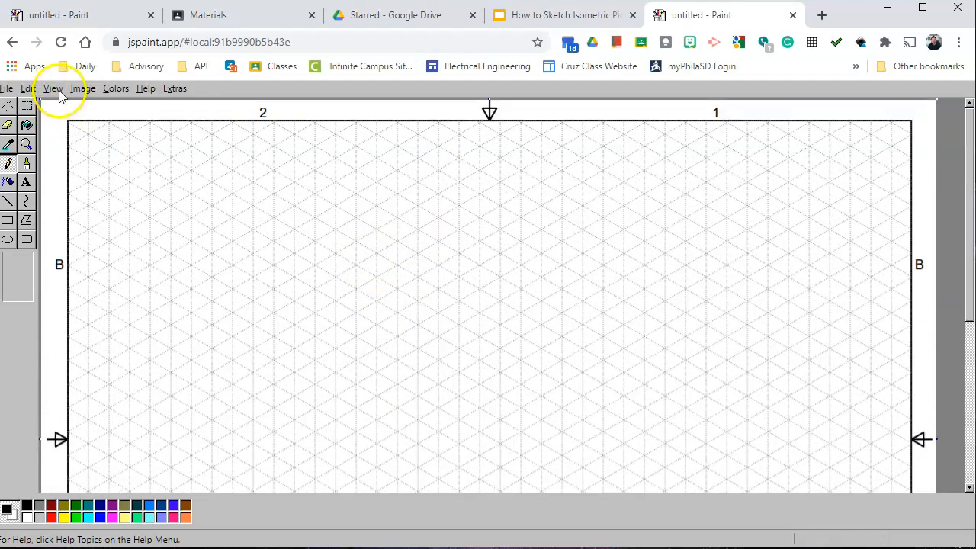
scroll(499, 266, "down", 5)
scroll(488, 263, "up", 5)
- View the entire sheet zoomed to the window, and return the zoom to normal size
left_click(53, 89)
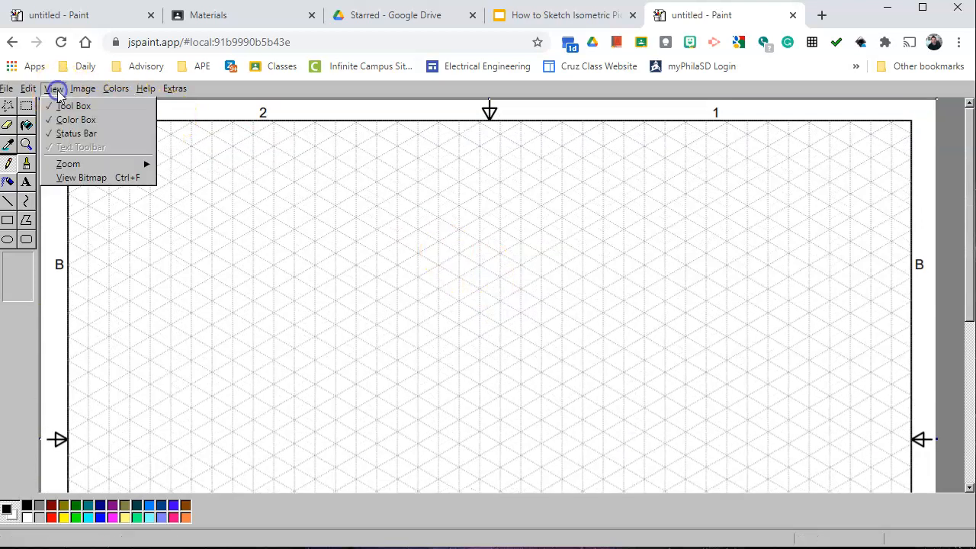
mouse_move(87, 163)
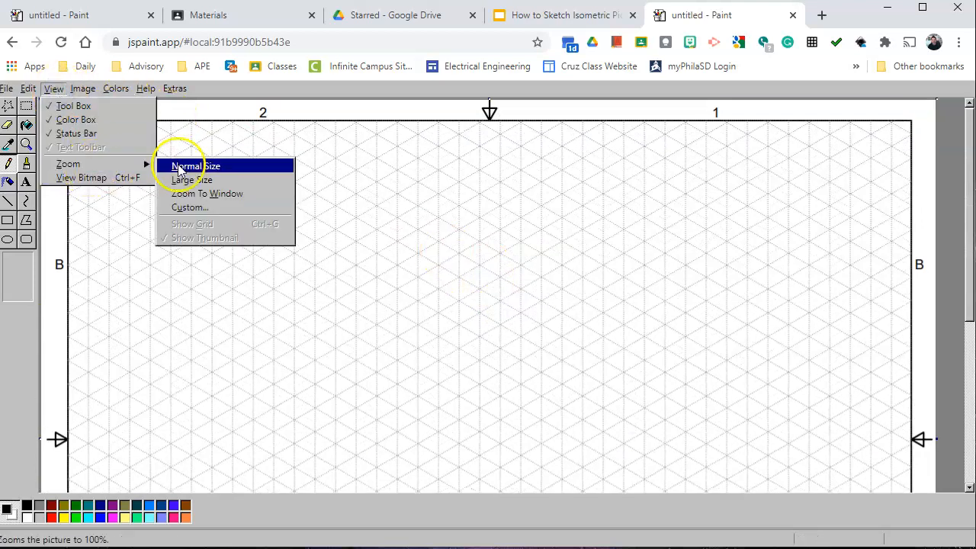
left_click(218, 195)
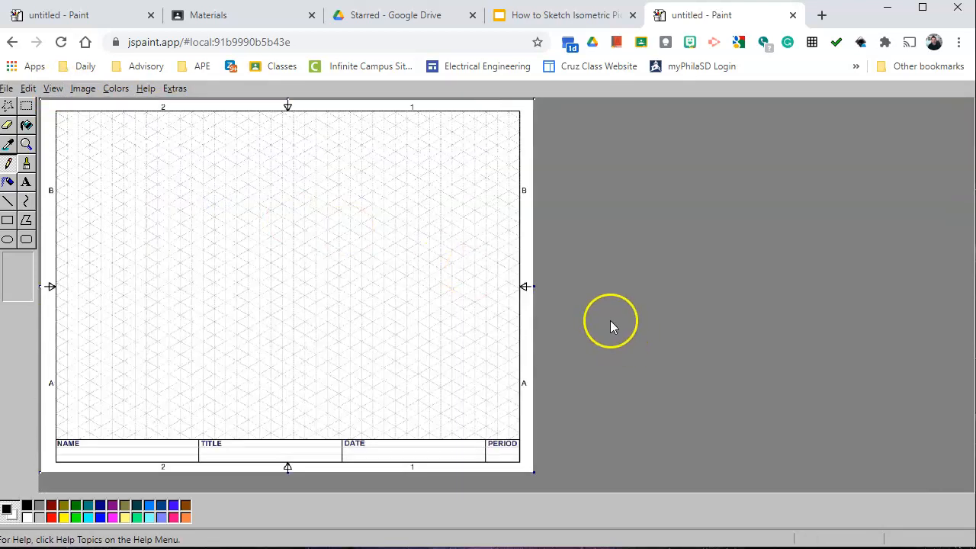
left_click(53, 89)
mouse_move(90, 164)
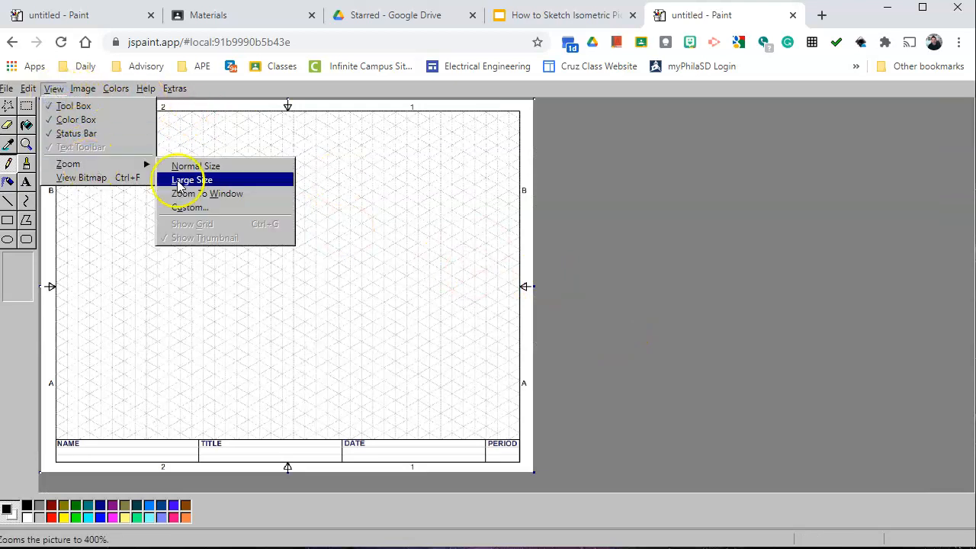
left_click(199, 167)
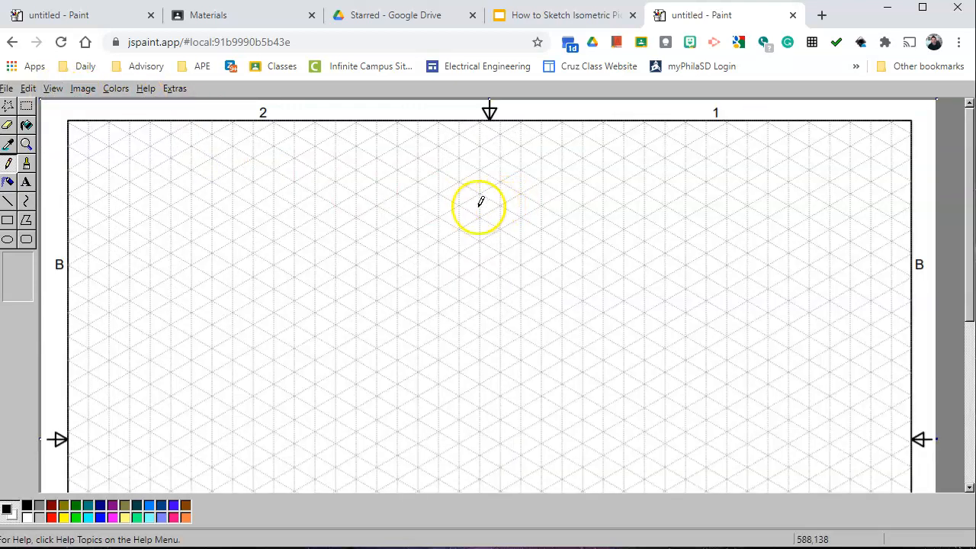
- Add the text YOUR NAME with a transparent background in the title block's NAME field, using Arial Black at size 12
left_click(7, 202)
left_click(27, 183)
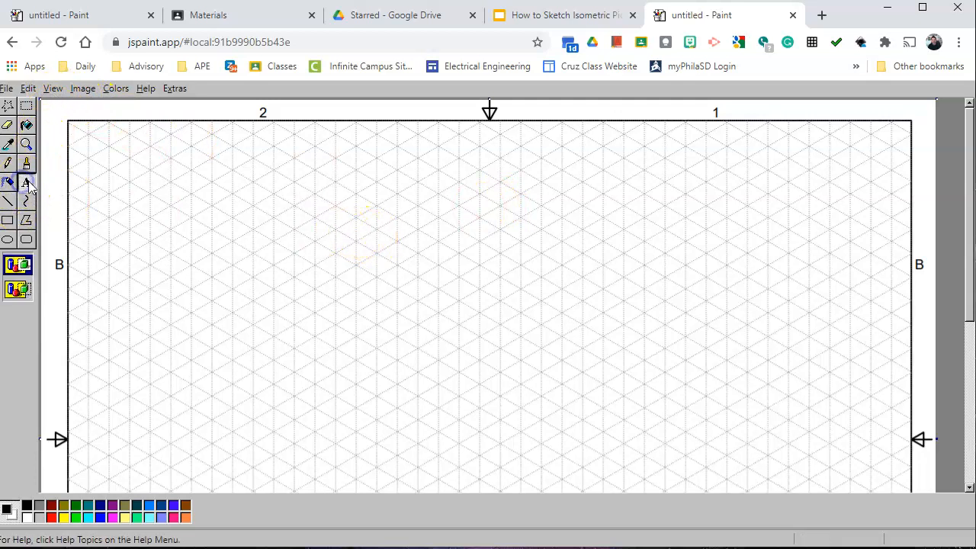
left_click(18, 289)
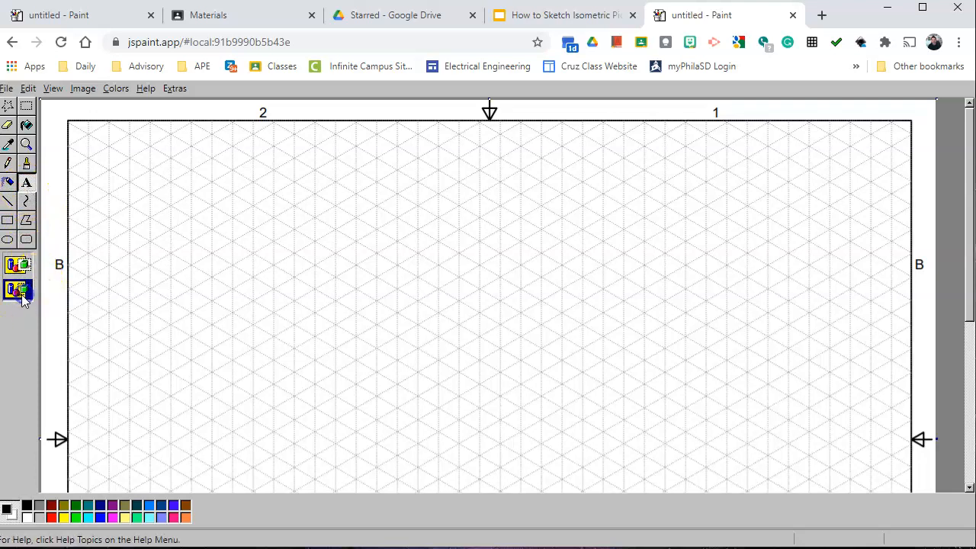
left_click(24, 296)
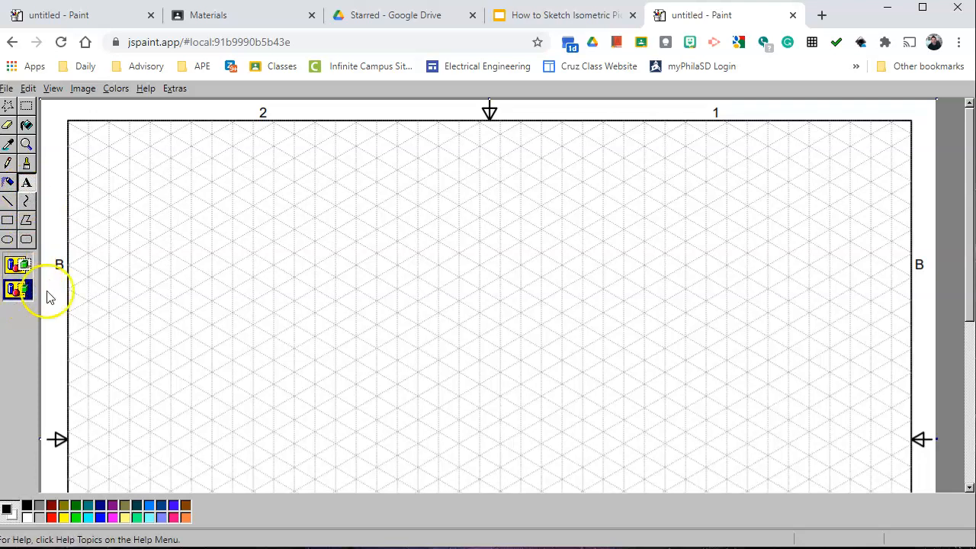
scroll(316, 244, "down", 5)
left_click_drag(118, 432, 301, 449)
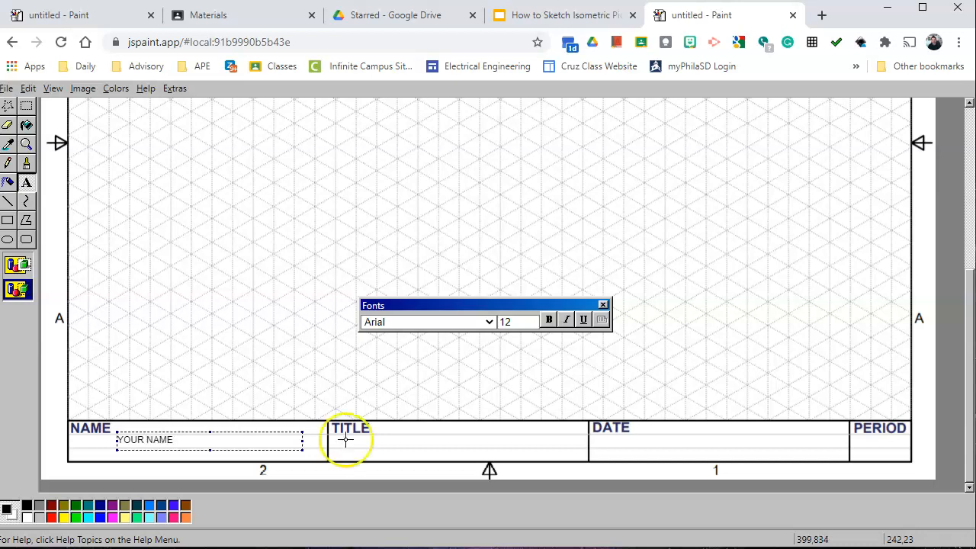
left_click(420, 327)
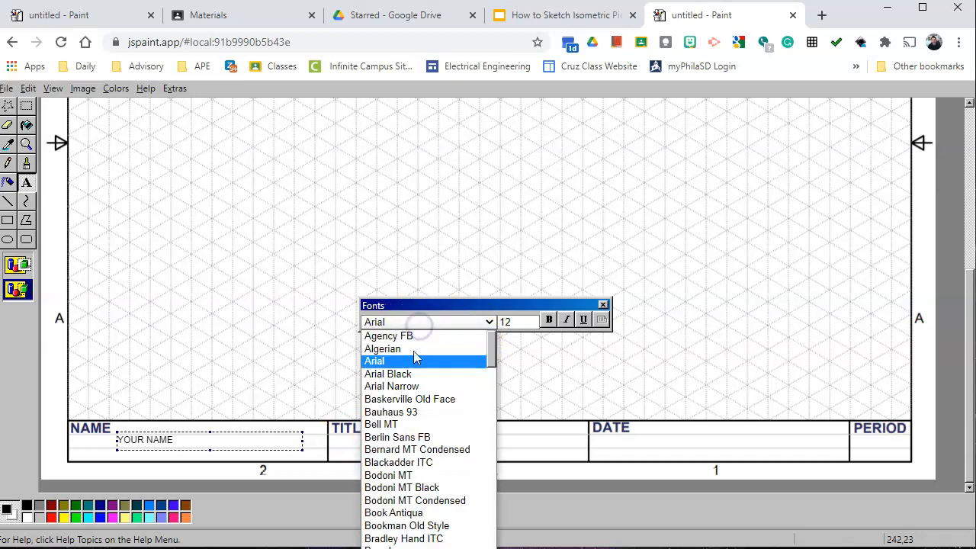
left_click(408, 373)
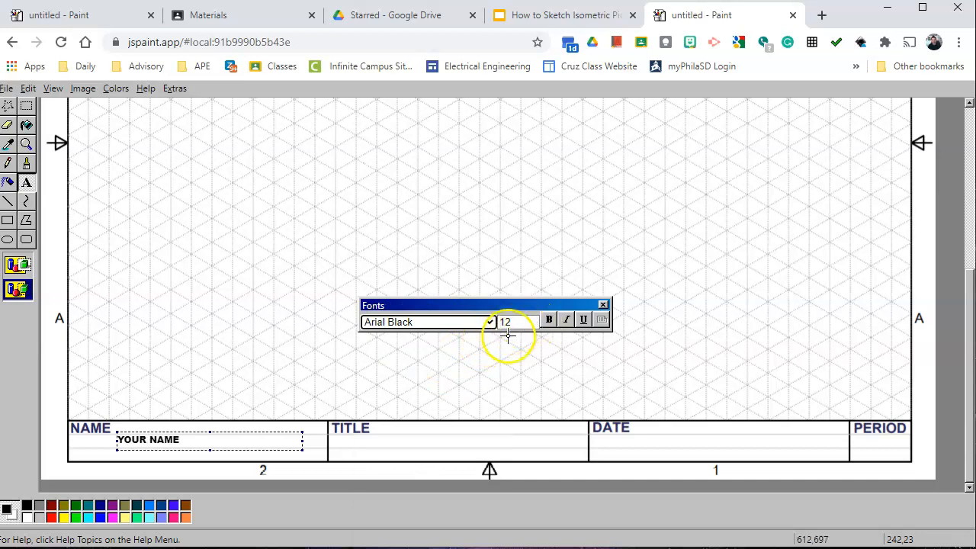
- Fill in the remaining title block fields with WHATEVER TITLE as title, DATE as date and X as period
left_click(391, 434)
left_click_drag(381, 433, 555, 452)
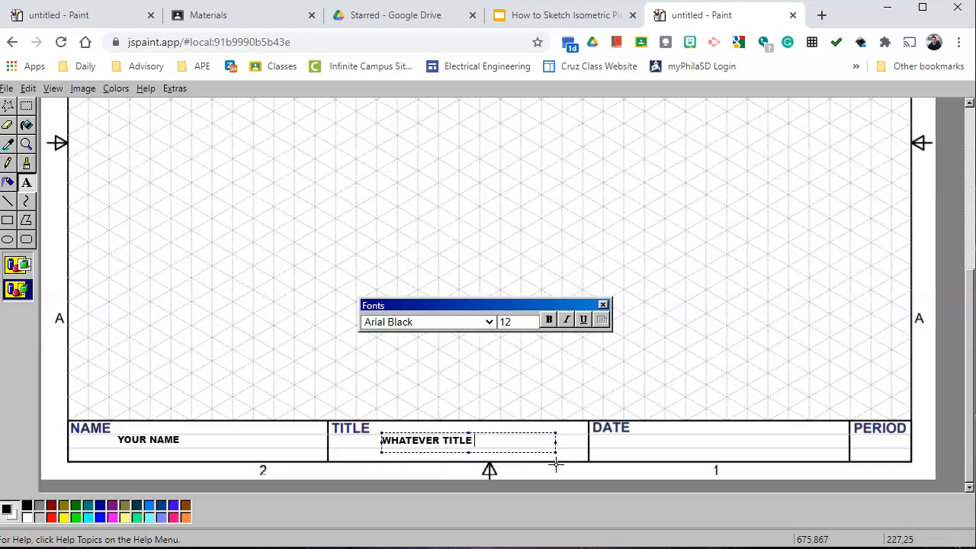
left_click_drag(648, 435, 771, 446)
type("DATE")
left_click_drag(867, 436, 883, 454)
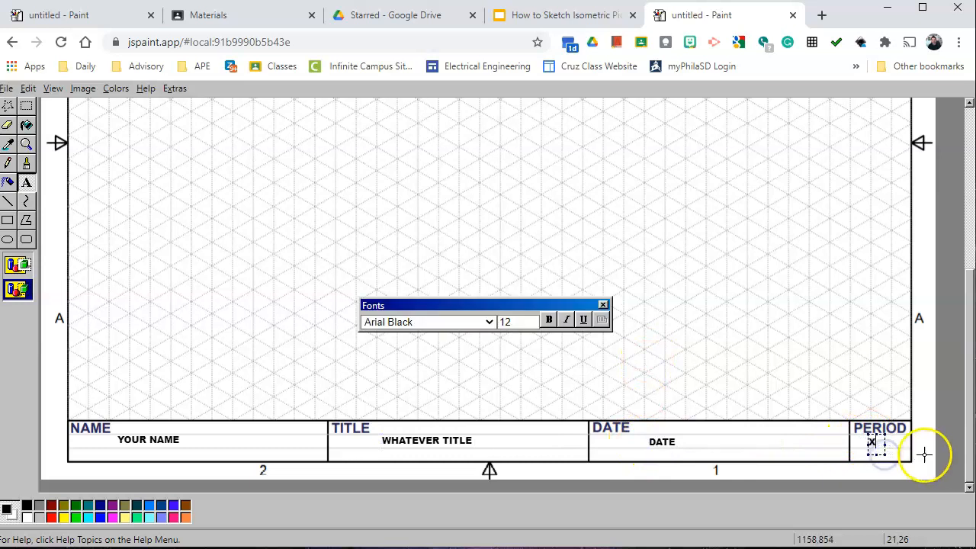
left_click(809, 392)
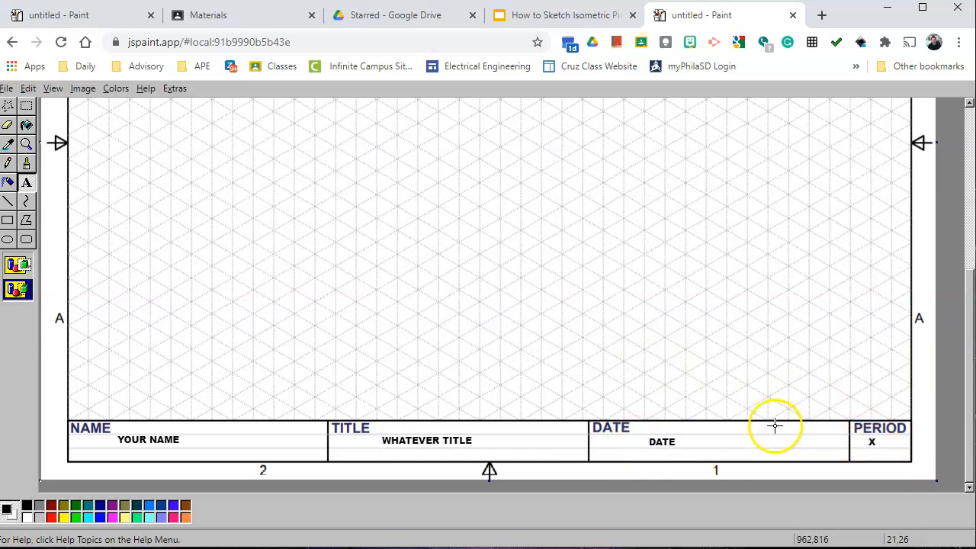
- Set up the Line tool with the third of the five line thicknesses
scroll(686, 421, "up", 5)
scroll(487, 374, "down", 5)
scroll(469, 387, "up", 5)
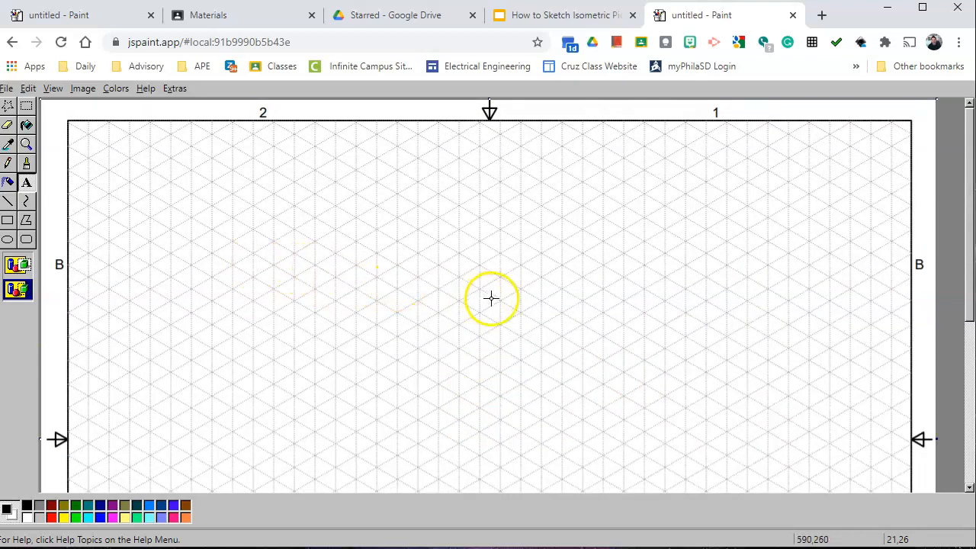
left_click(10, 209)
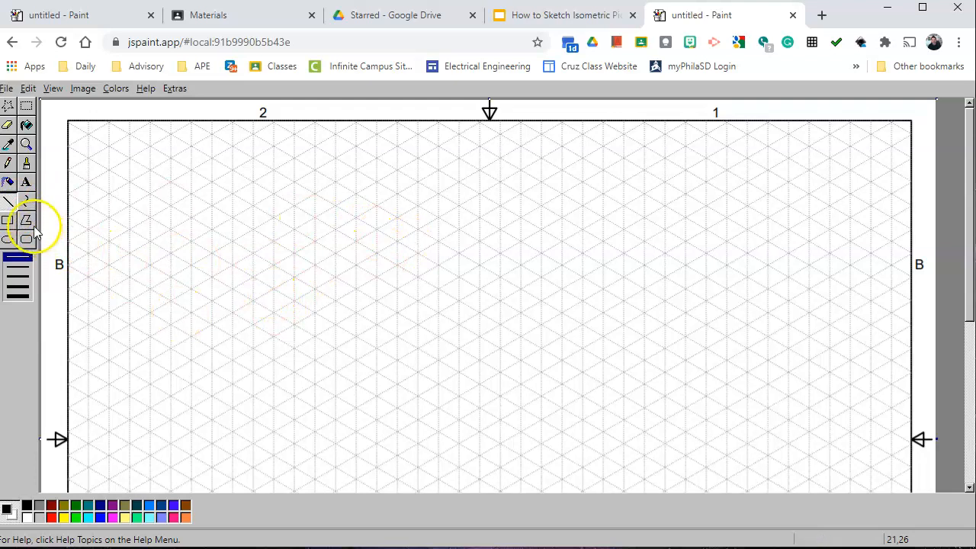
left_click(8, 202)
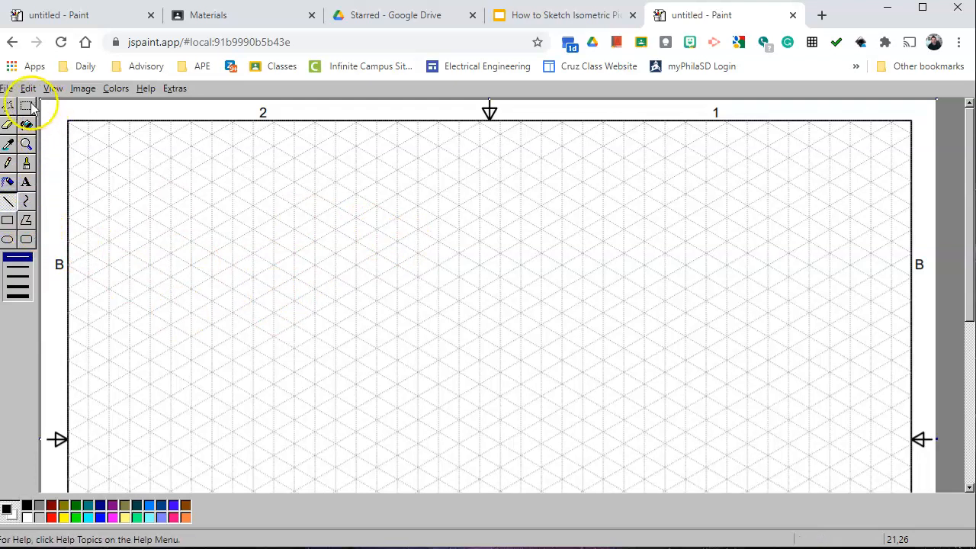
left_click(6, 203)
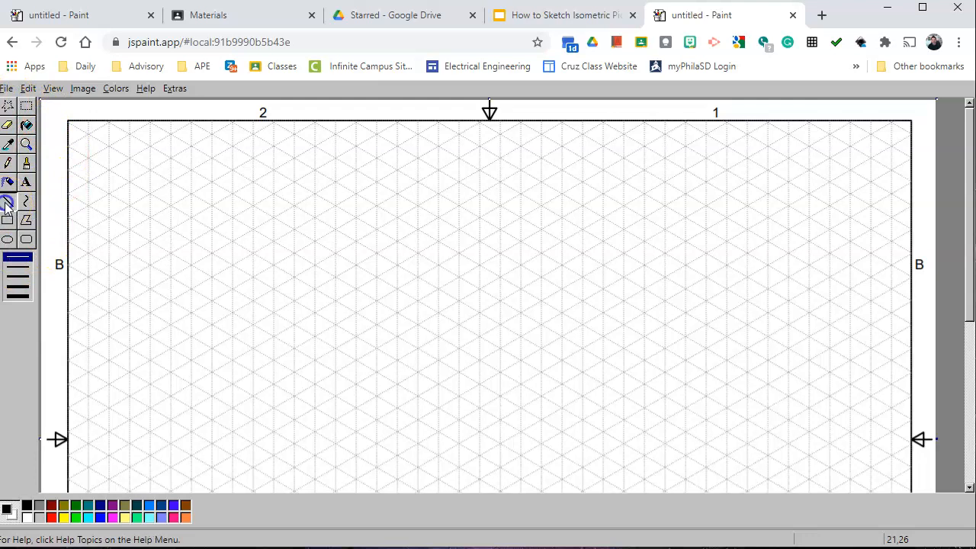
left_click(20, 277)
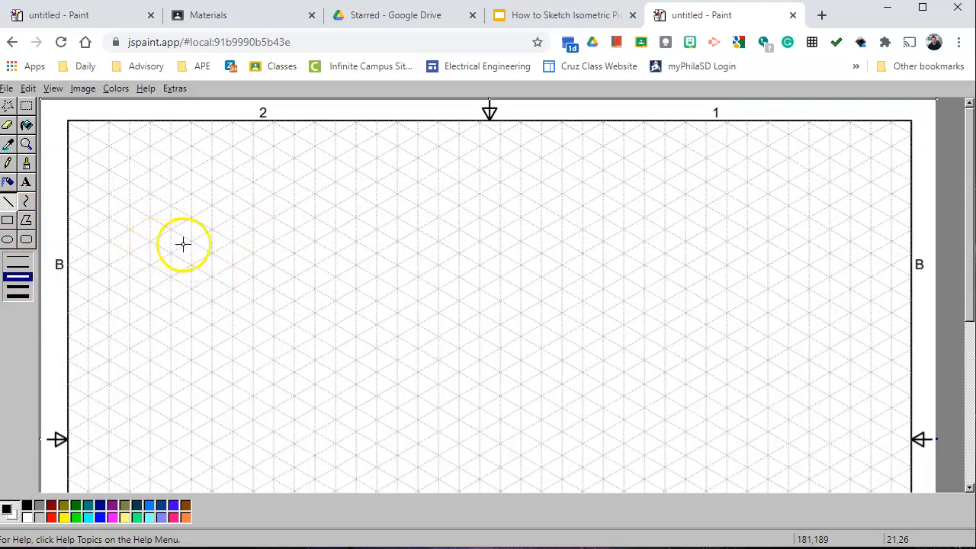
- Draw a small isometric cube, one grid unit per edge, near the sheet's upper-left corner
left_click(134, 207)
left_click_drag(155, 232, 217, 167)
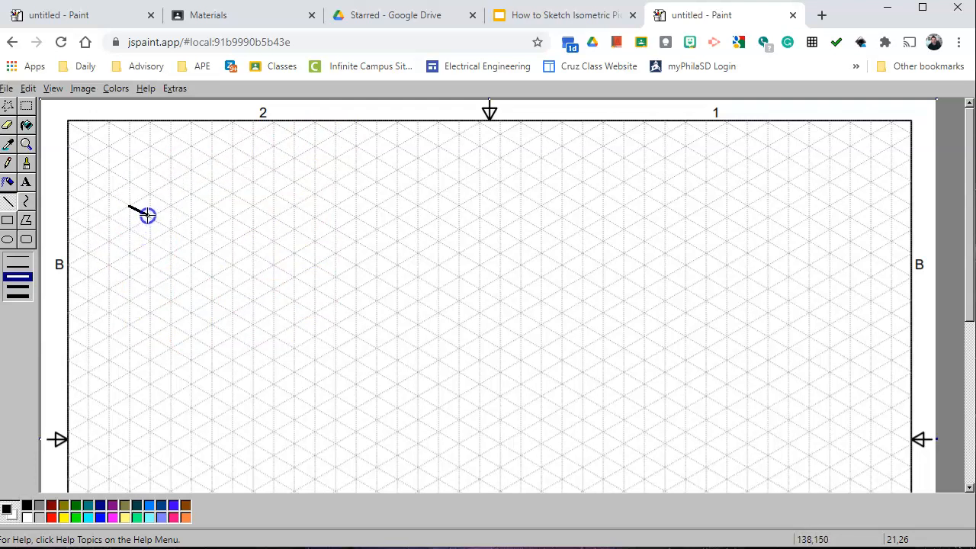
left_click_drag(151, 218, 150, 218)
left_click_drag(117, 188, 131, 204)
left_click_drag(129, 206, 164, 170)
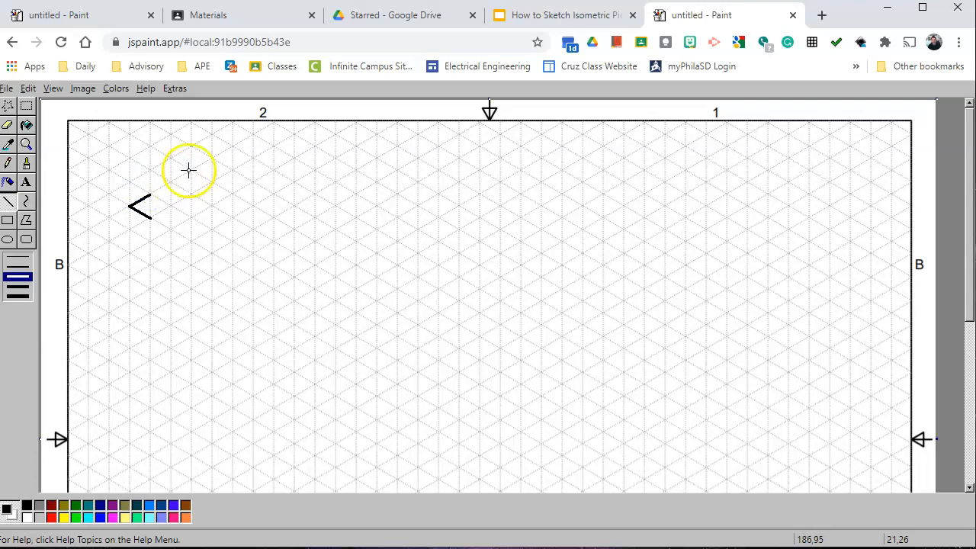
left_click(150, 195)
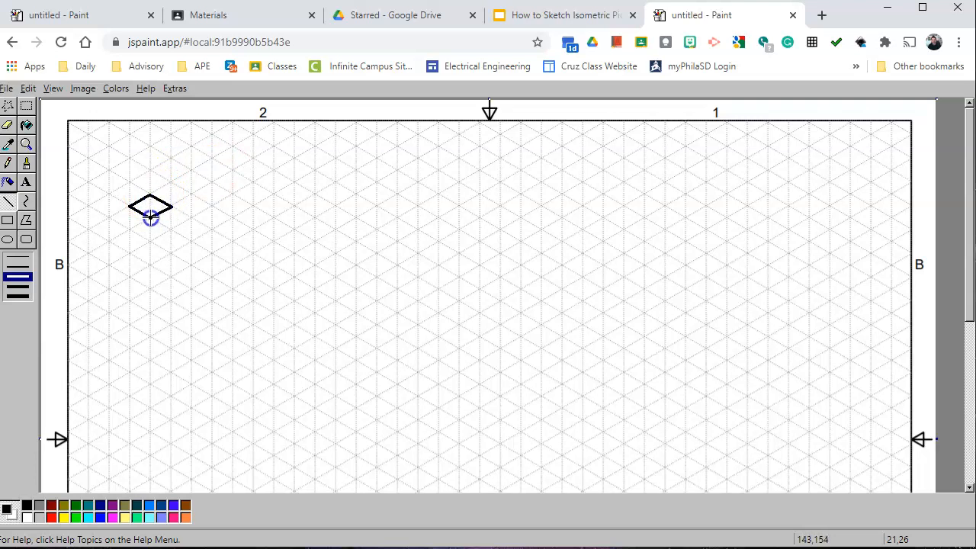
left_click_drag(151, 217, 130, 230)
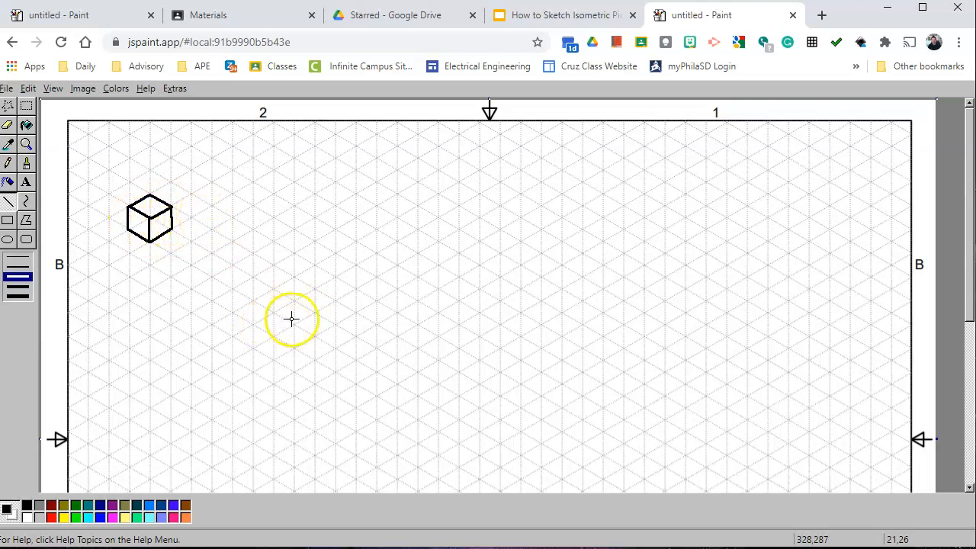
- Draw a second isometric cube, two grid units per edge, beside the small cube using the Line tool
left_click(7, 200)
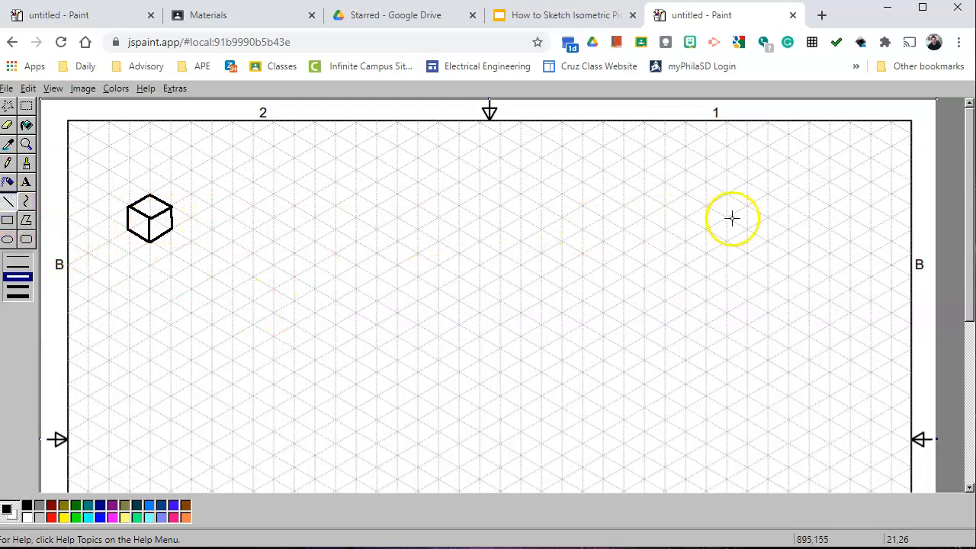
scroll(710, 392, "down", 4)
scroll(708, 394, "up", 5)
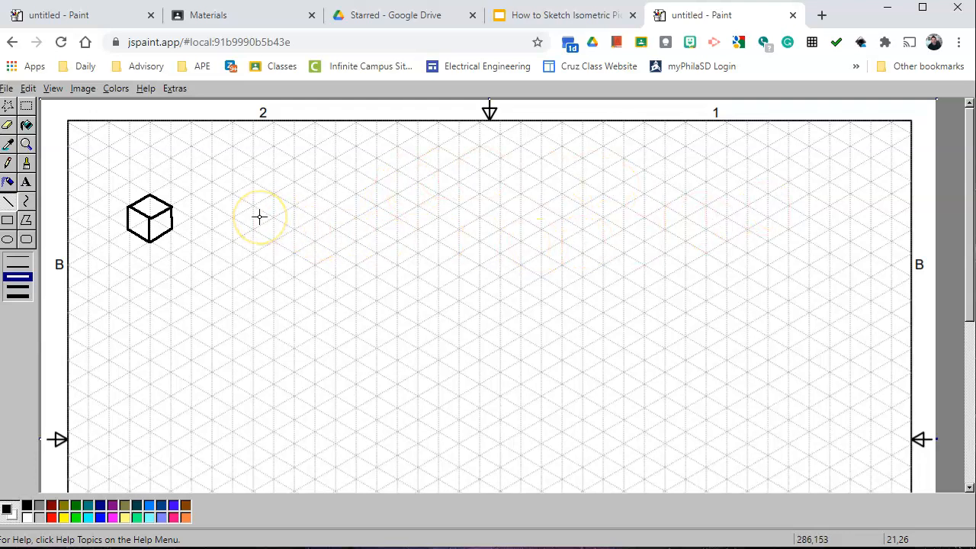
mouse_move(213, 206)
left_mouse_down()
mouse_move(255, 231)
mouse_move(288, 203)
mouse_move(297, 207)
mouse_move(257, 192)
mouse_move(255, 179)
mouse_move(214, 201)
mouse_move(213, 256)
mouse_move(253, 280)
mouse_move(254, 230)
left_mouse_up()
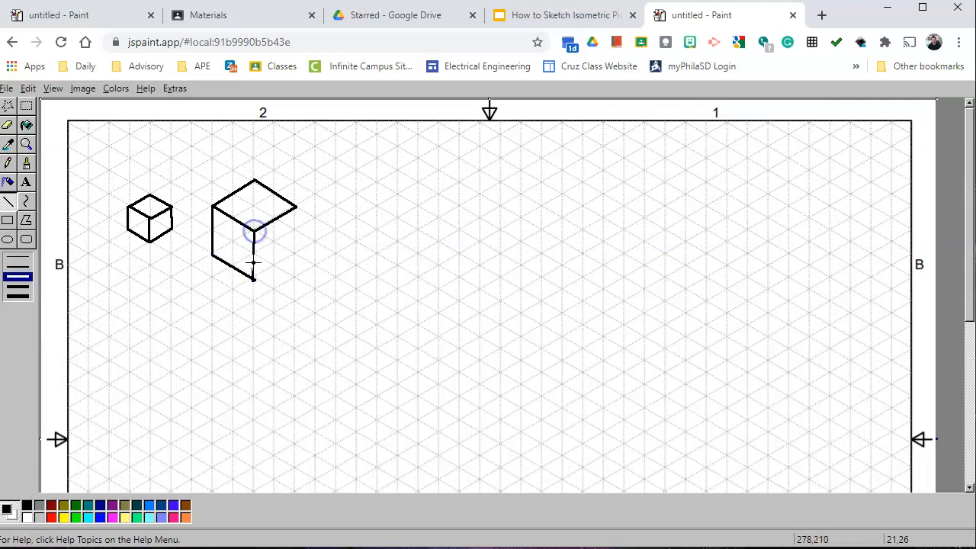
mouse_move(254, 279)
left_mouse_down()
mouse_move(298, 254)
mouse_move(295, 207)
left_mouse_up()
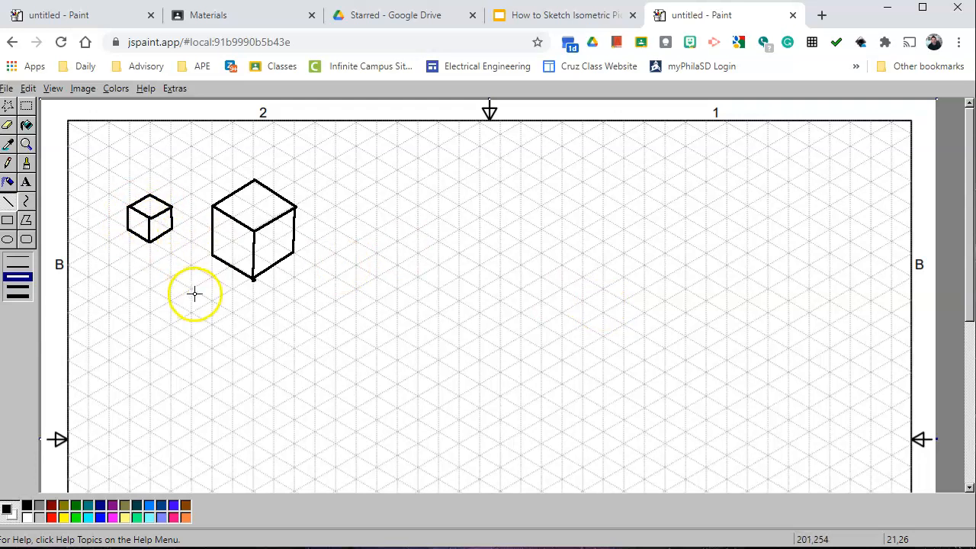
scroll(285, 262, "down", 3)
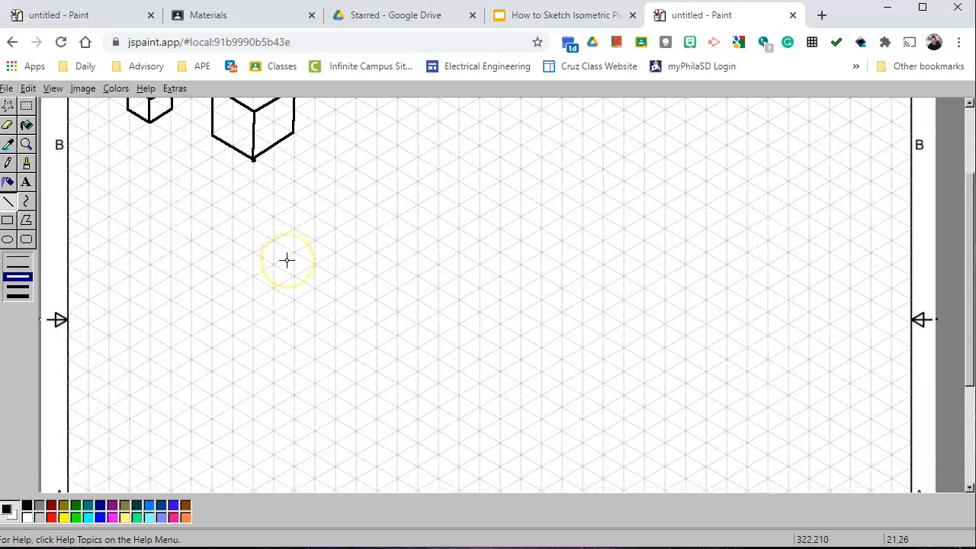
scroll(285, 260, "down", 2)
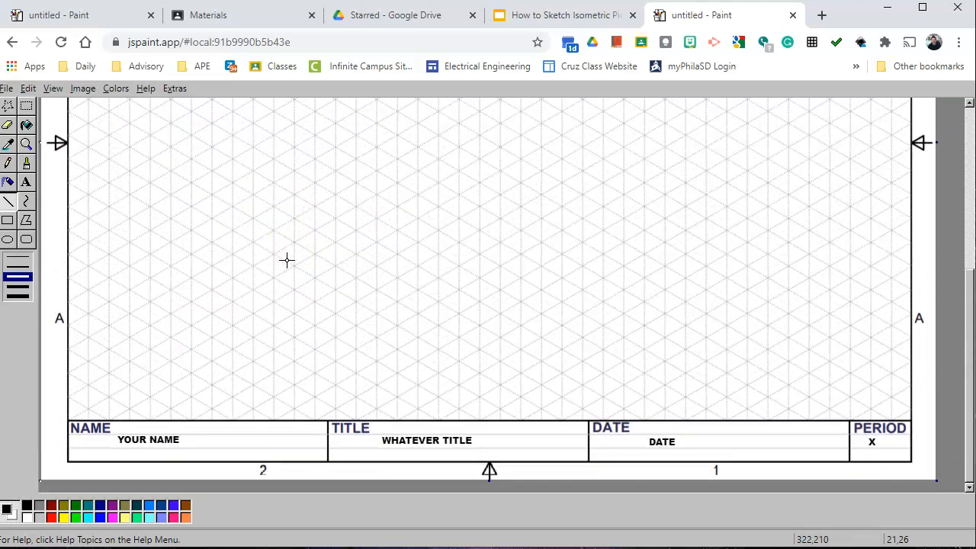
scroll(286, 260, "up", 5)
scroll(285, 259, "down", 5)
scroll(387, 379, "up", 5)
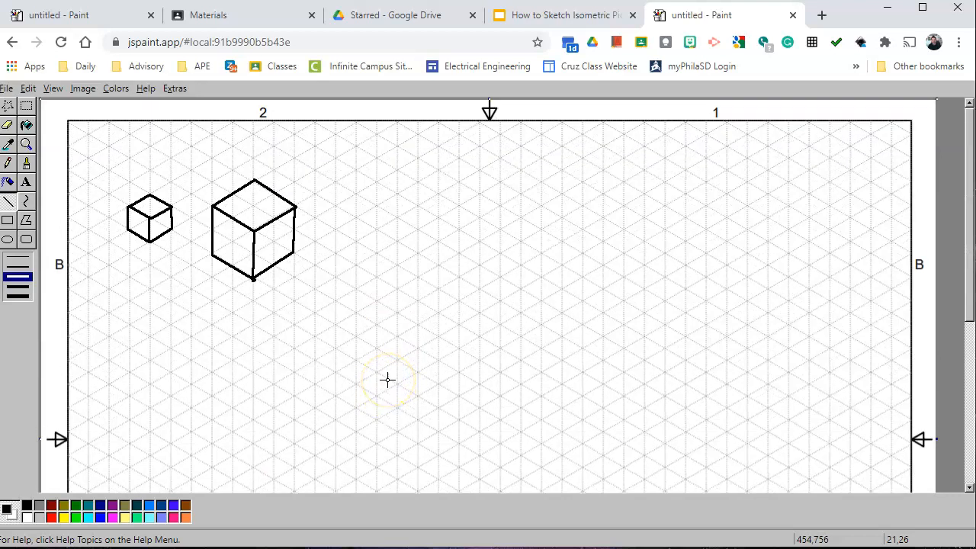
- Upload the isometric drawing to Imgur and open the generated image link
left_click(6, 88)
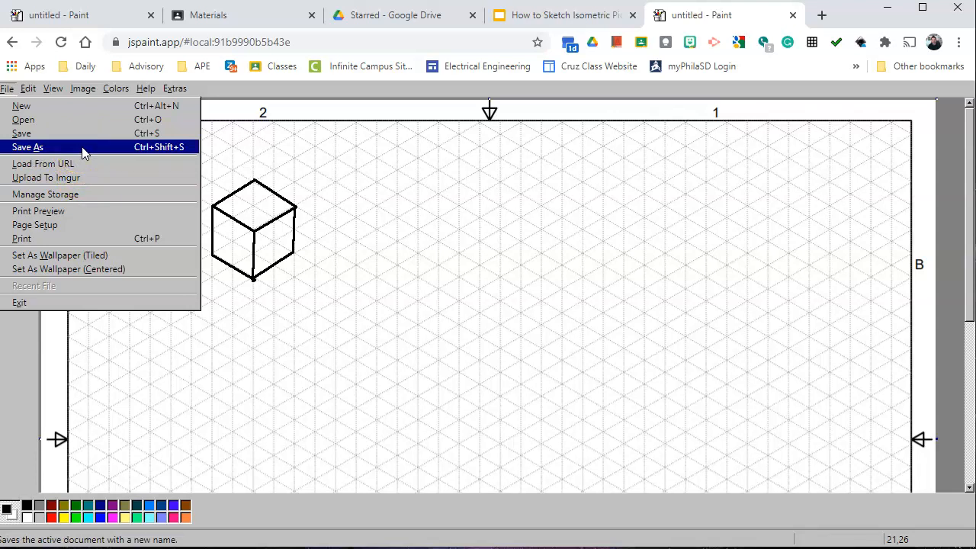
left_click(67, 184)
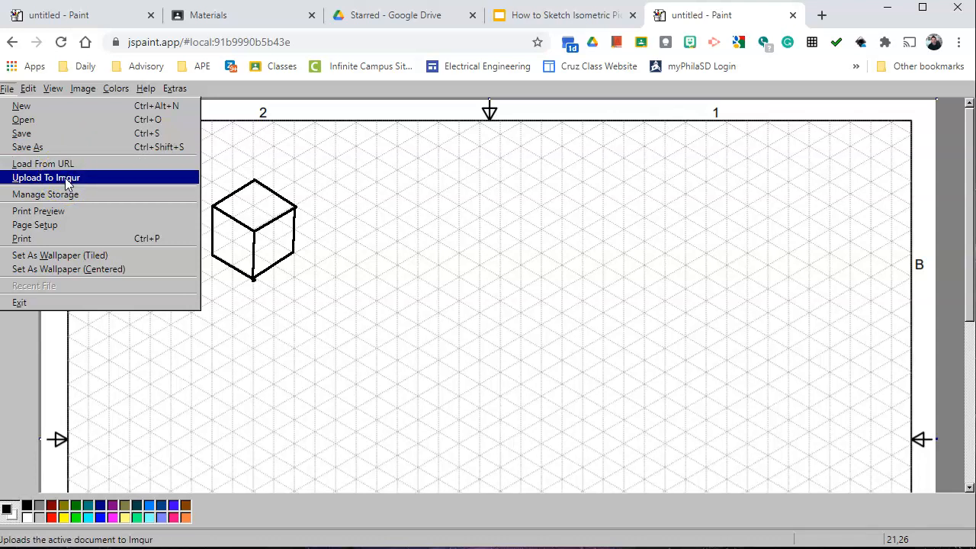
left_click(67, 179)
left_click(505, 491)
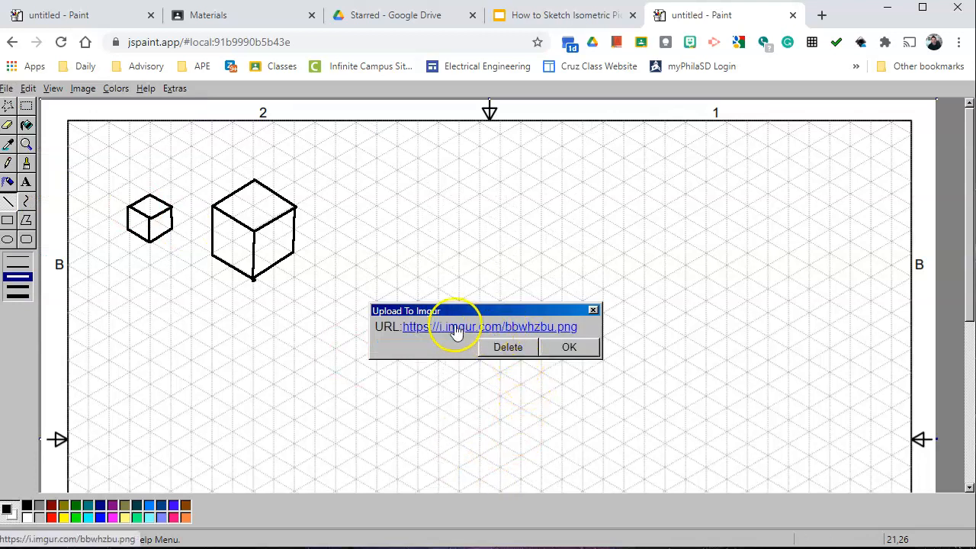
left_click(456, 328)
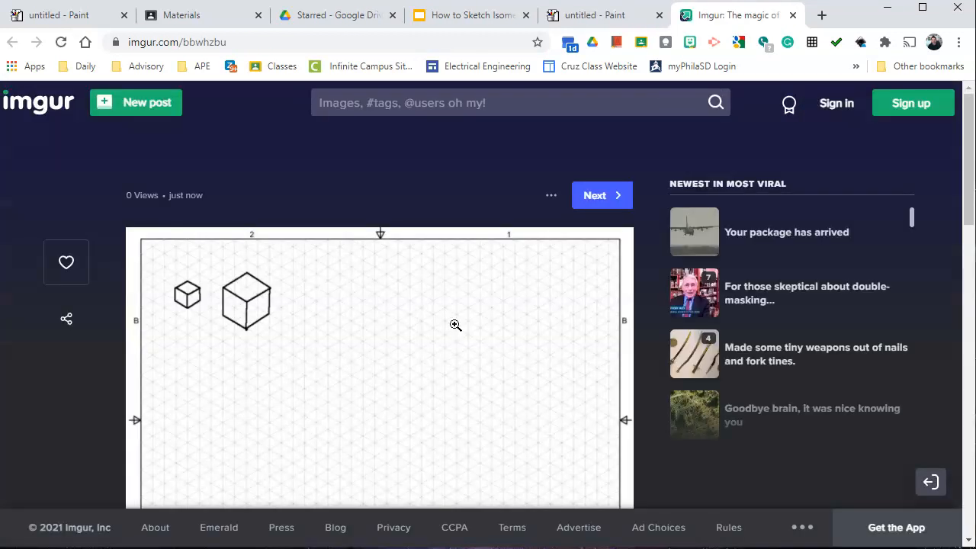
- Look over the uploaded sheet on its Imgur page, select the page address and bring up the image's save and copy options
scroll(455, 324, "down", 1)
scroll(455, 322, "up", 1)
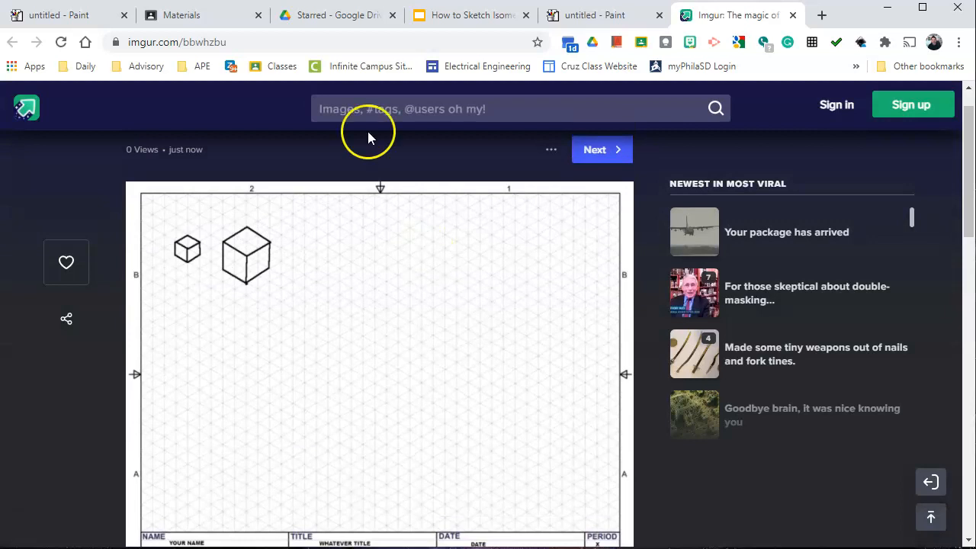
left_click(305, 35)
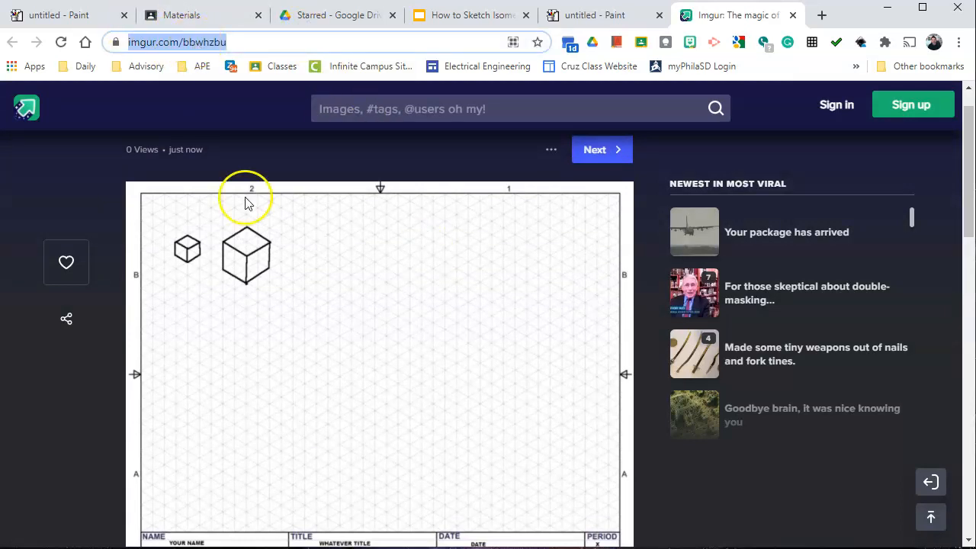
scroll(257, 274, "down", 2)
scroll(256, 275, "up", 1)
scroll(257, 274, "up", 1)
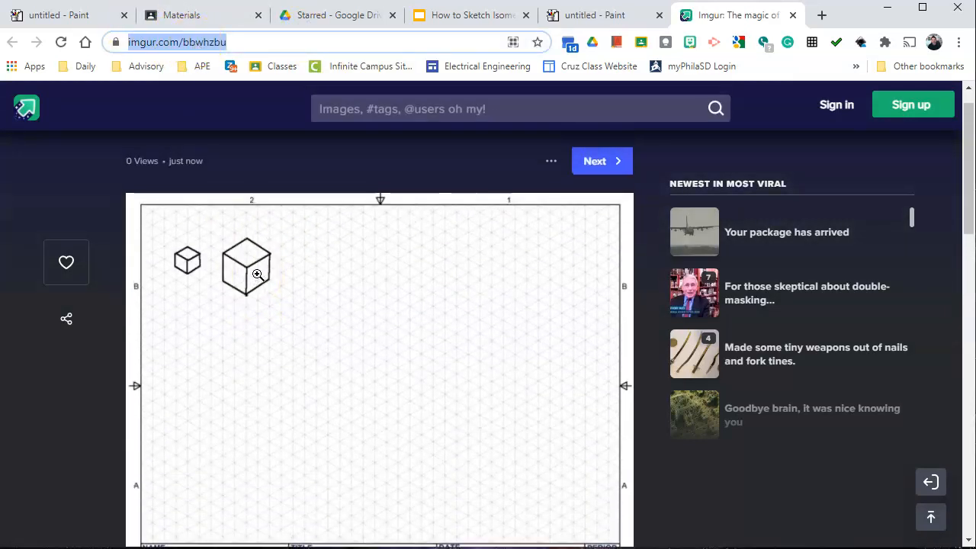
right_click(258, 274)
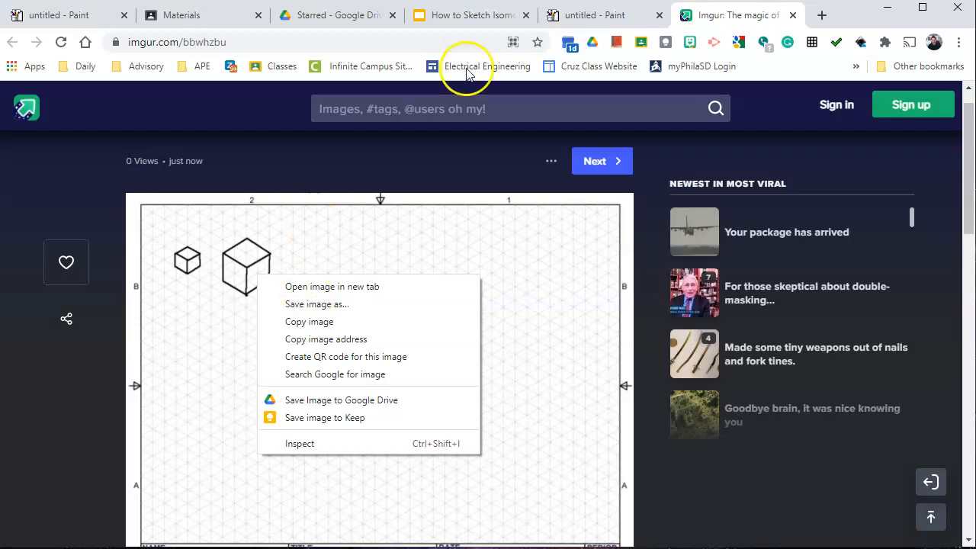
- Return to the isometric drawing in JS Paint and close the Imgur upload dialog
left_click(564, 17)
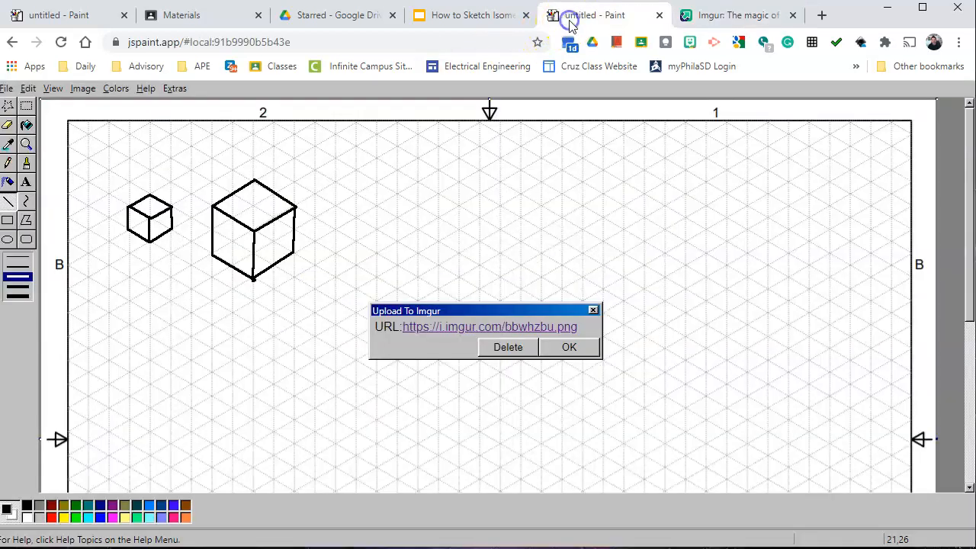
left_click(570, 349)
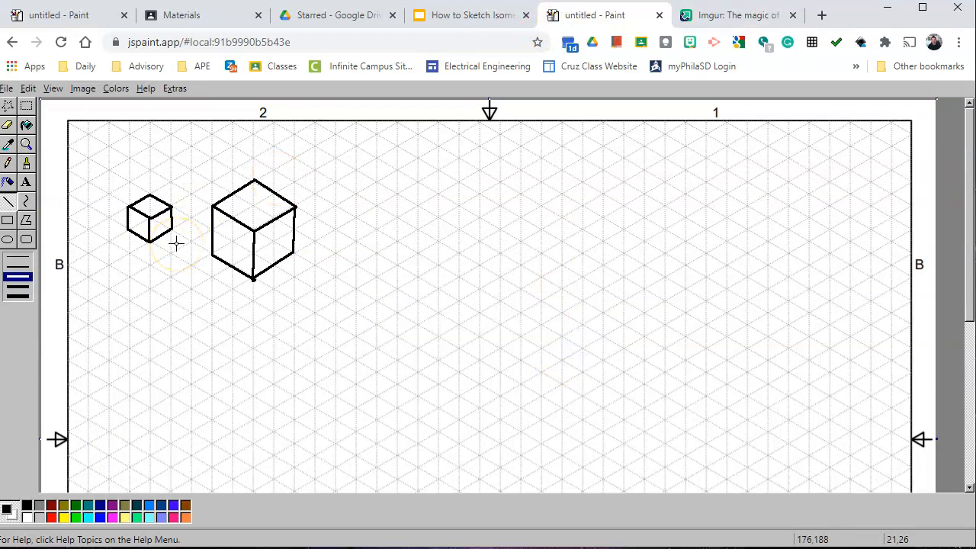
left_click(28, 89)
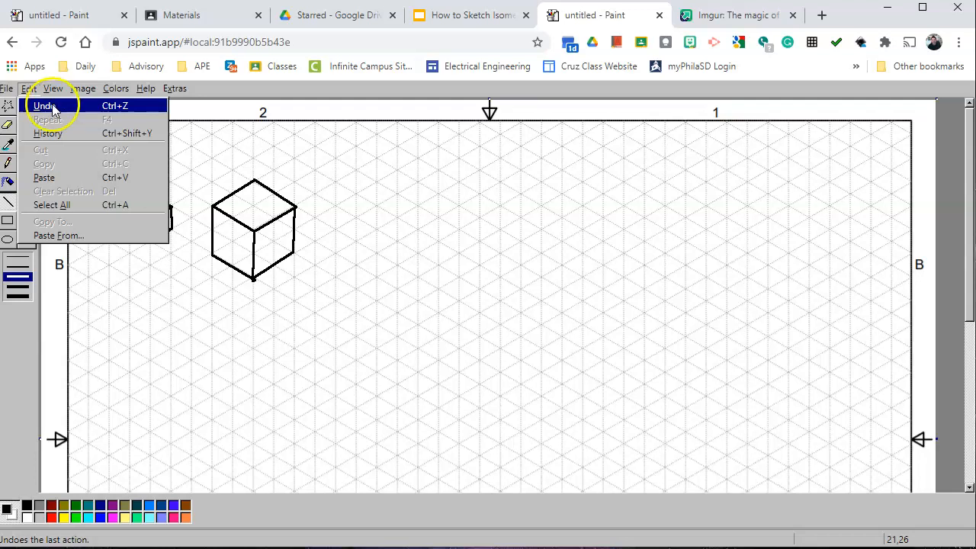
left_click(28, 89)
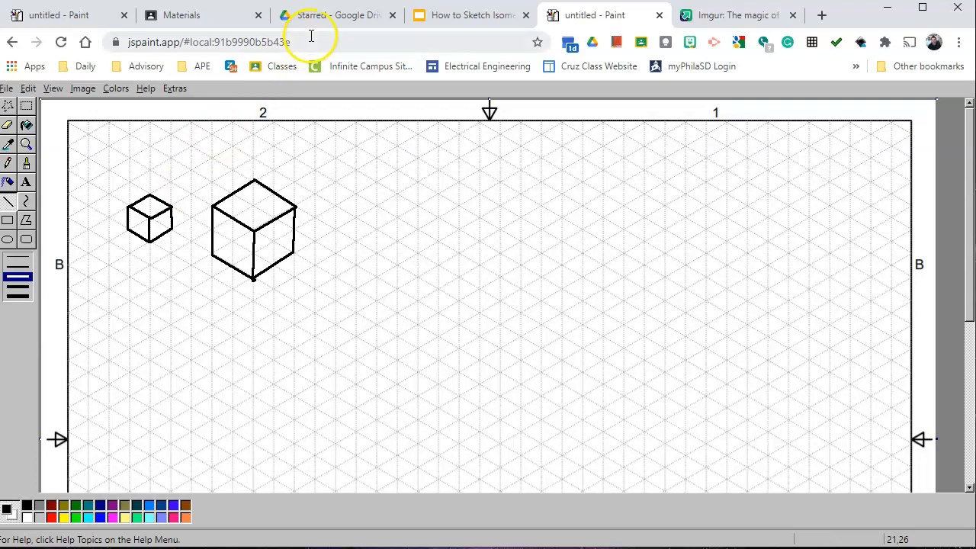
- Switch to Google Classroom and review the Multiview Paper, Graph Paper, JS Paint and Isometric Paper links under the Materials topic
left_click(213, 15)
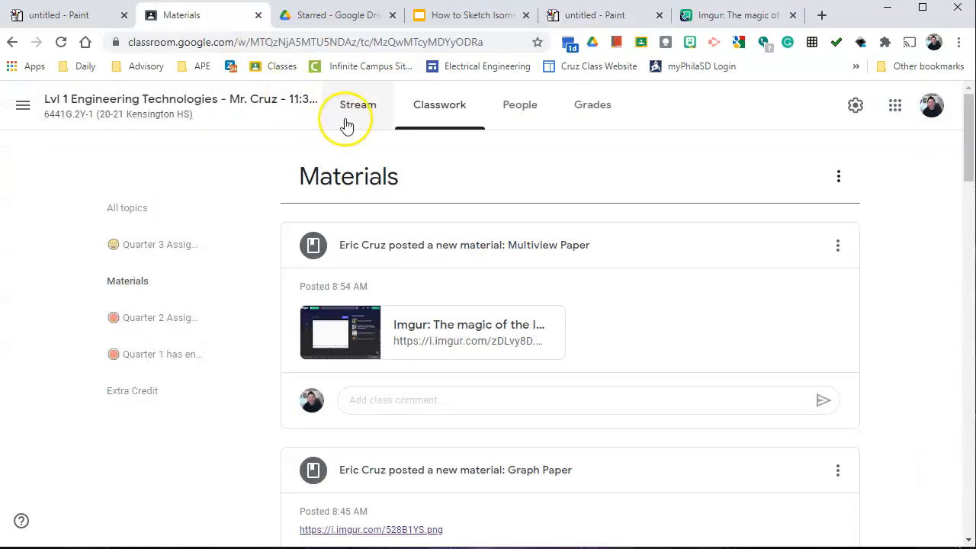
left_click(446, 113)
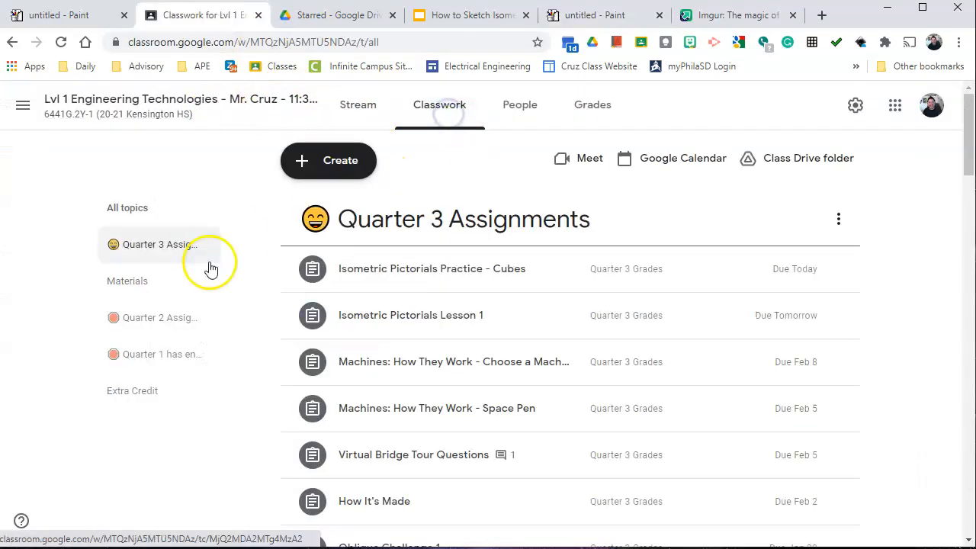
left_click(199, 280)
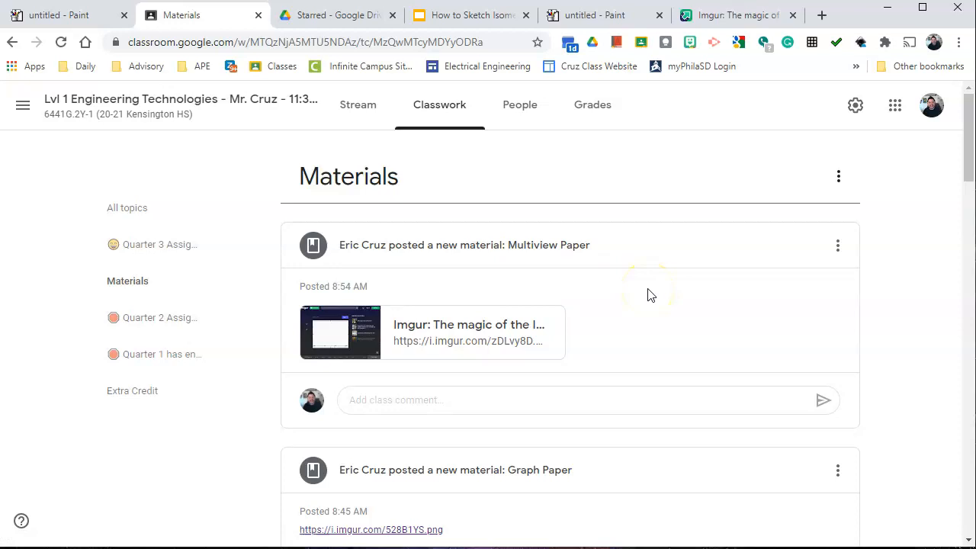
left_click(579, 245)
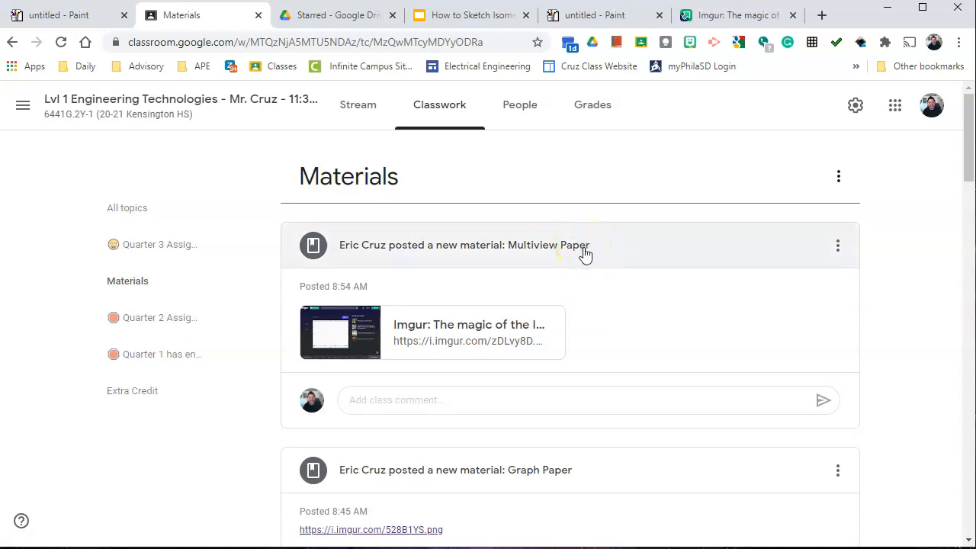
scroll(601, 316, "down", 3)
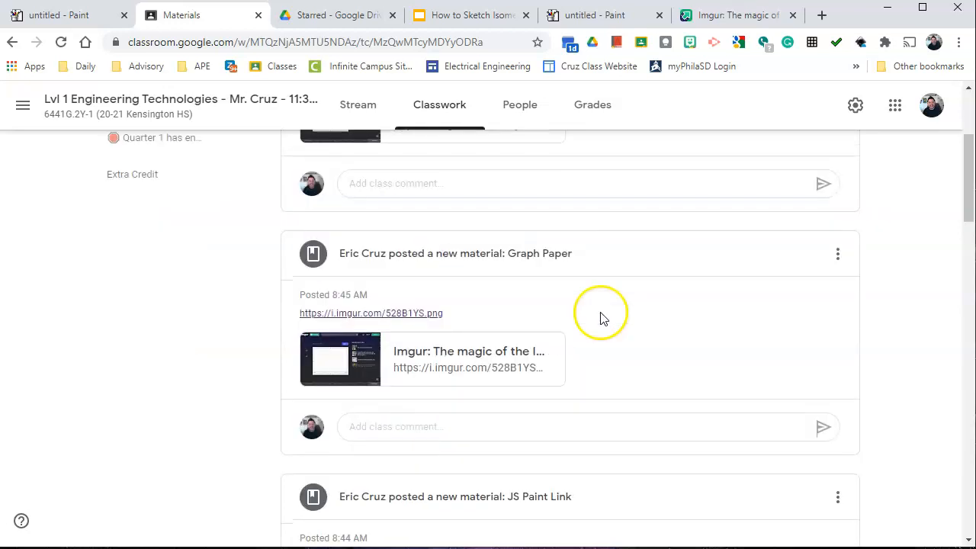
scroll(542, 269, "down", 1)
left_click(539, 217)
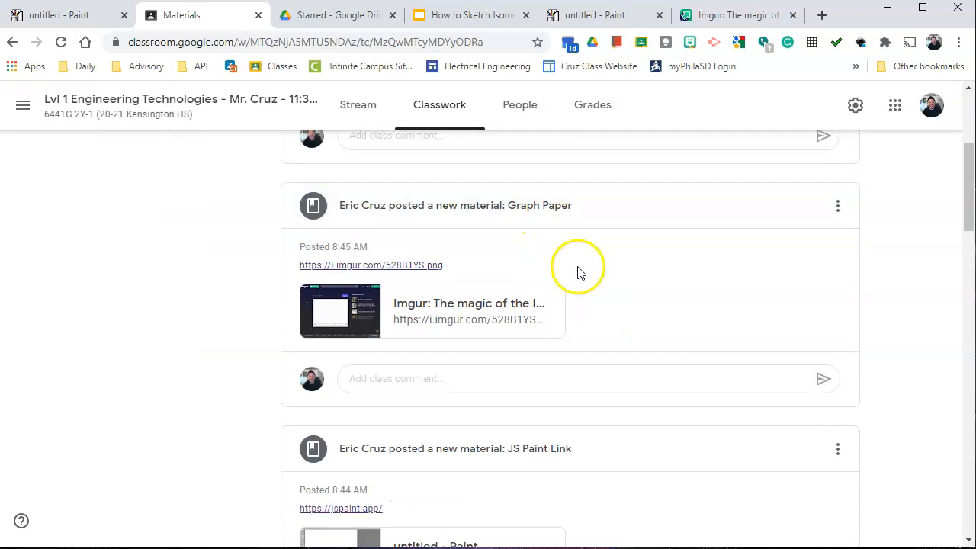
scroll(553, 259, "down", 3)
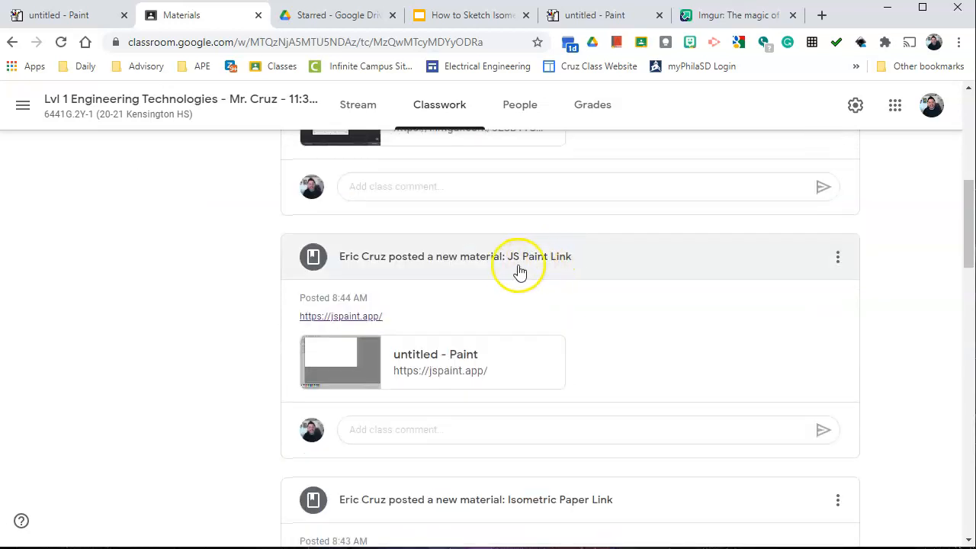
scroll(521, 308, "down", 3)
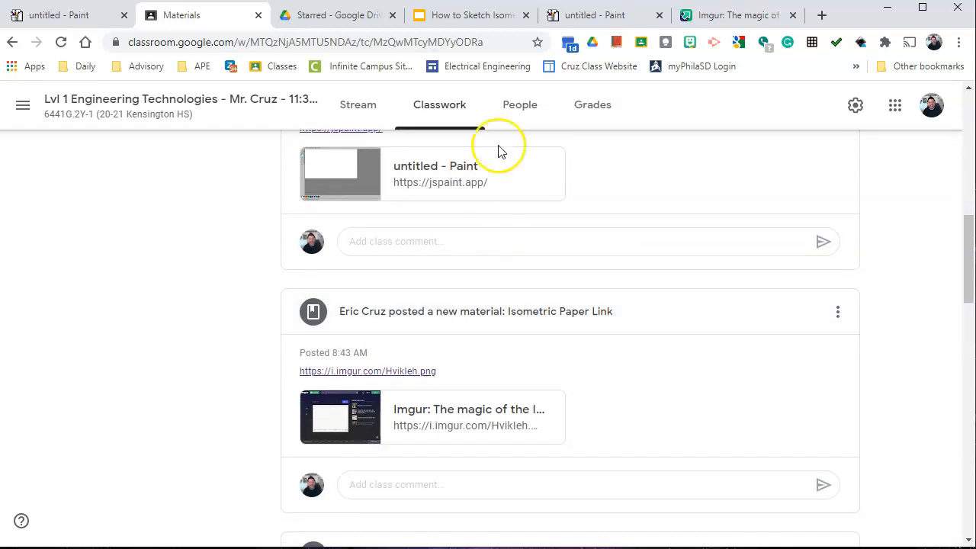
- Switch to the How to Sketch Isometric Pictorials on JS Paint presentation and review its three slides
left_click(471, 15)
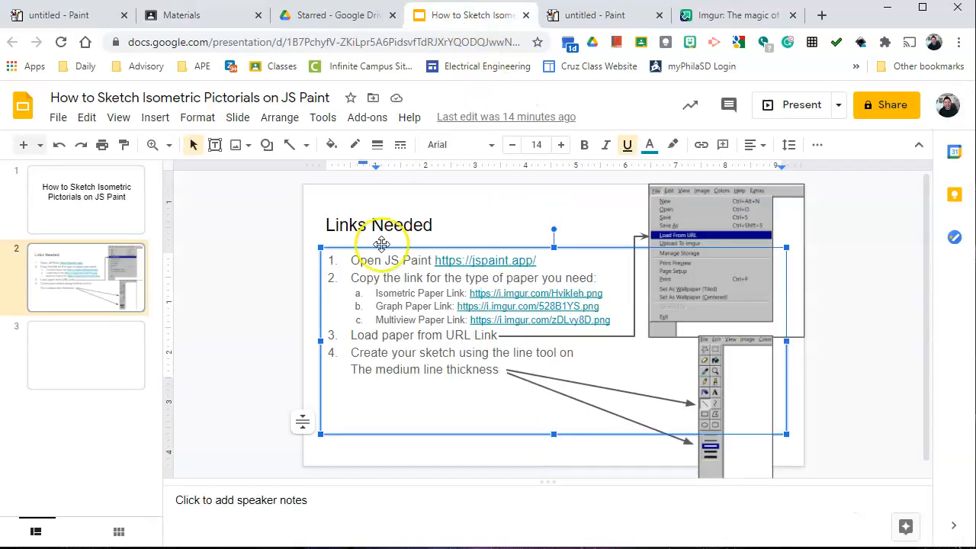
left_click(118, 191)
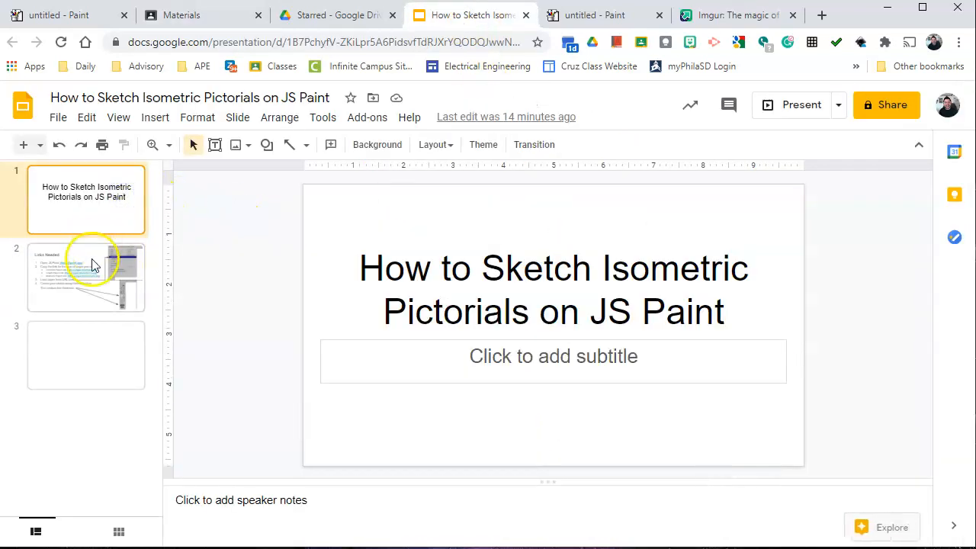
left_click(92, 259)
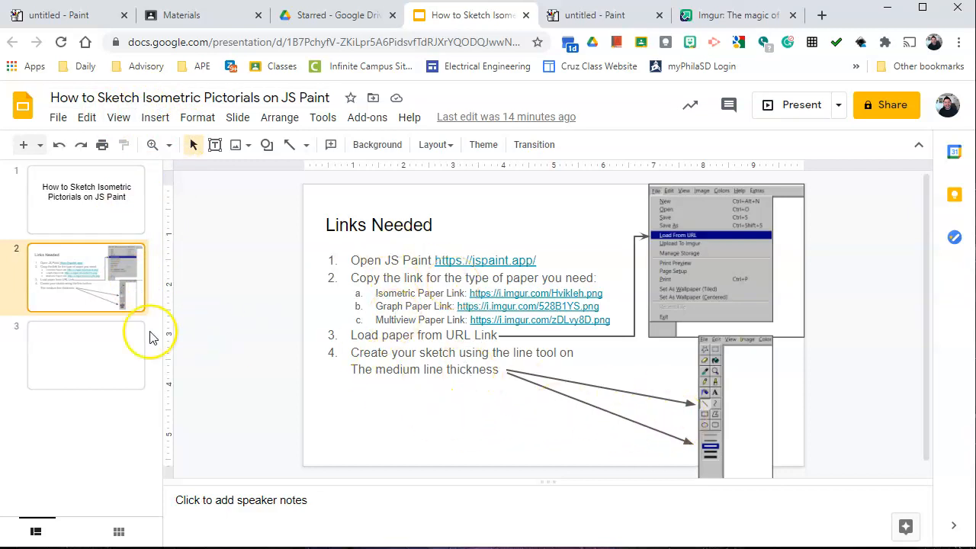
left_click(112, 345)
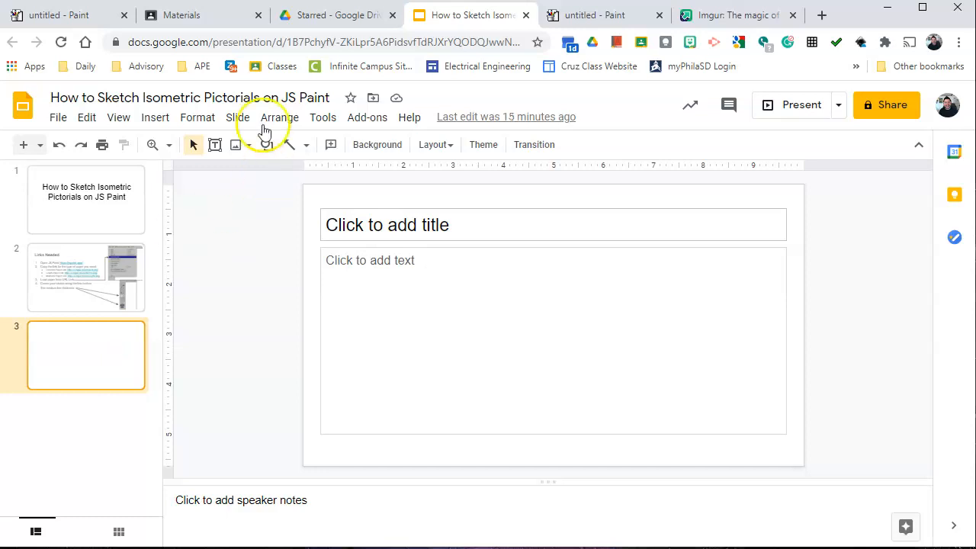
- Switch back to the cube drawing in JS Paint and look over the whole sheet
left_click(573, 17)
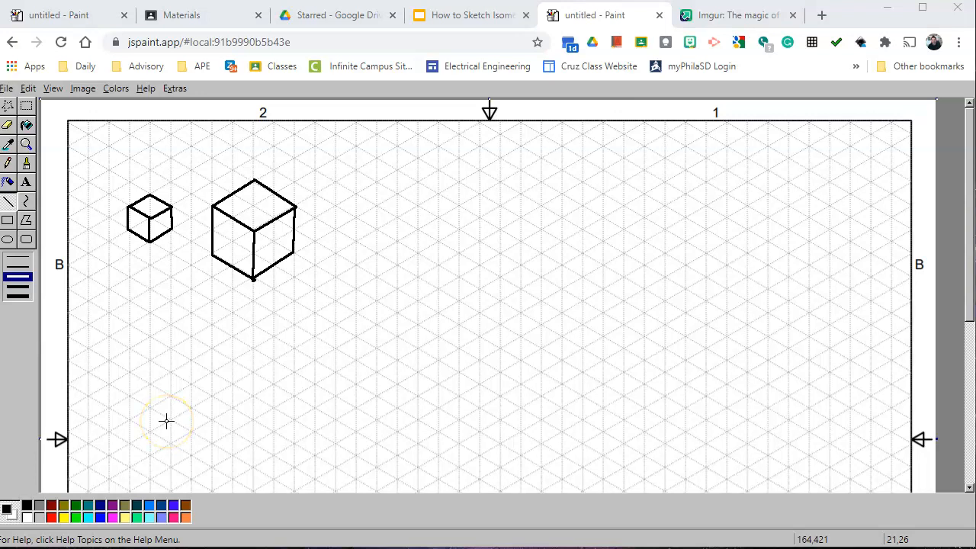
scroll(305, 366, "down", 5)
scroll(305, 366, "up", 5)
left_click(230, 393)
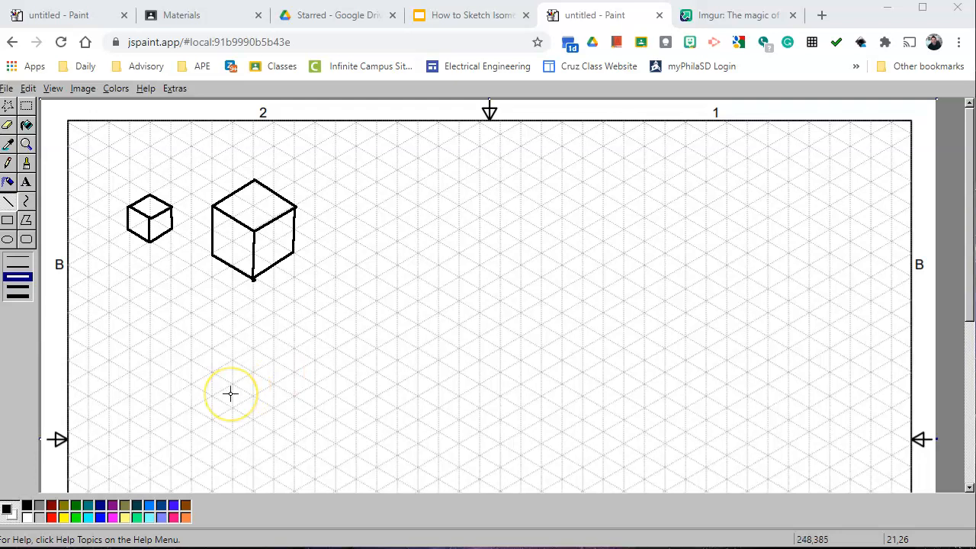